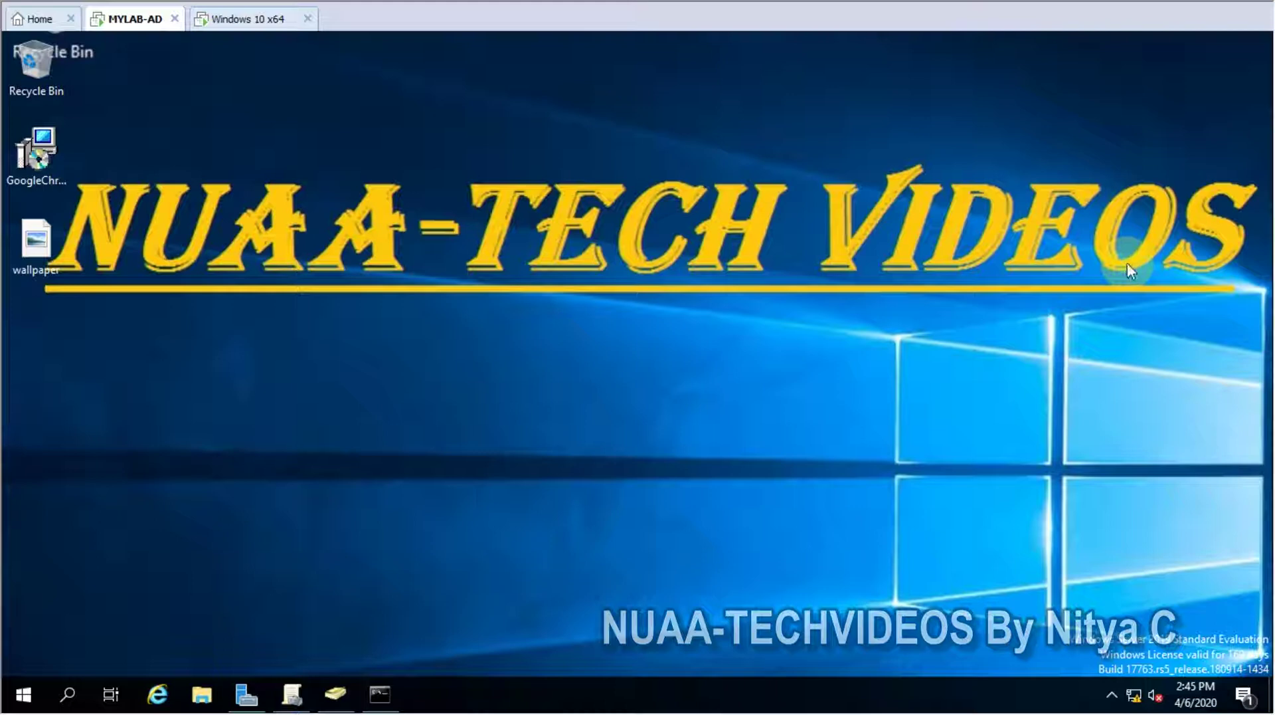
pyautogui.rightClick(630, 313)
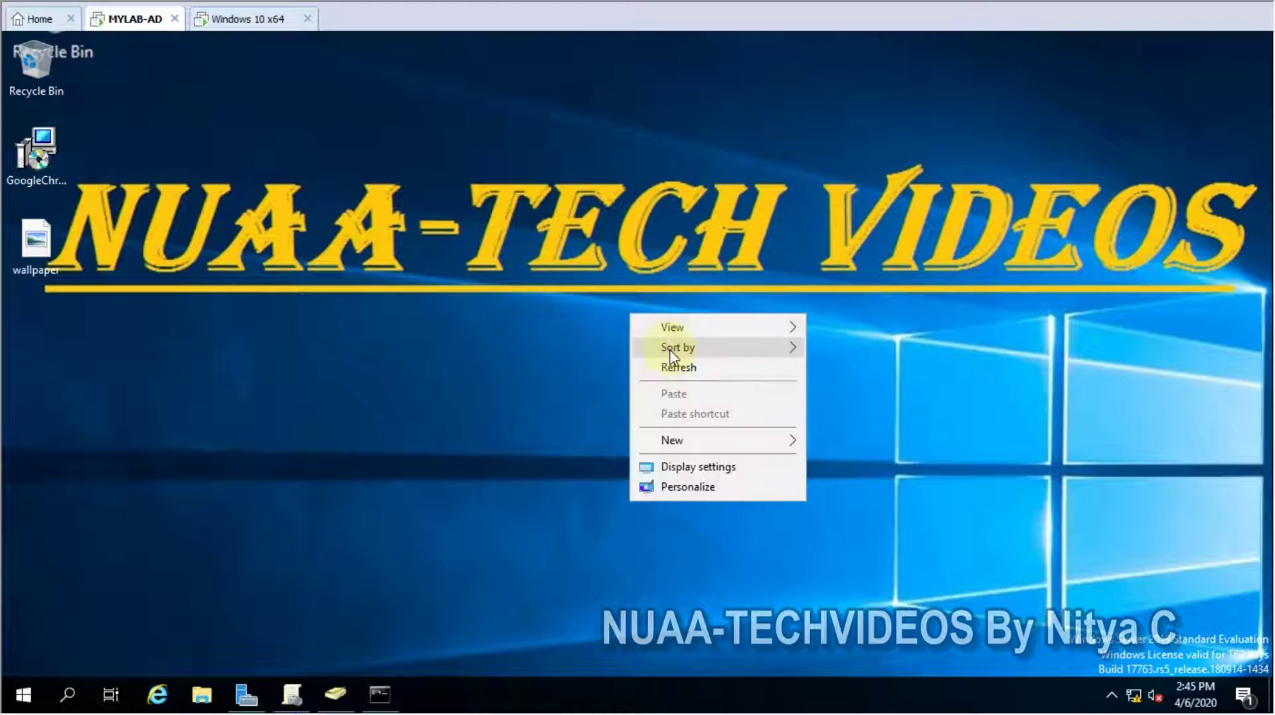
pyautogui.click(678, 363)
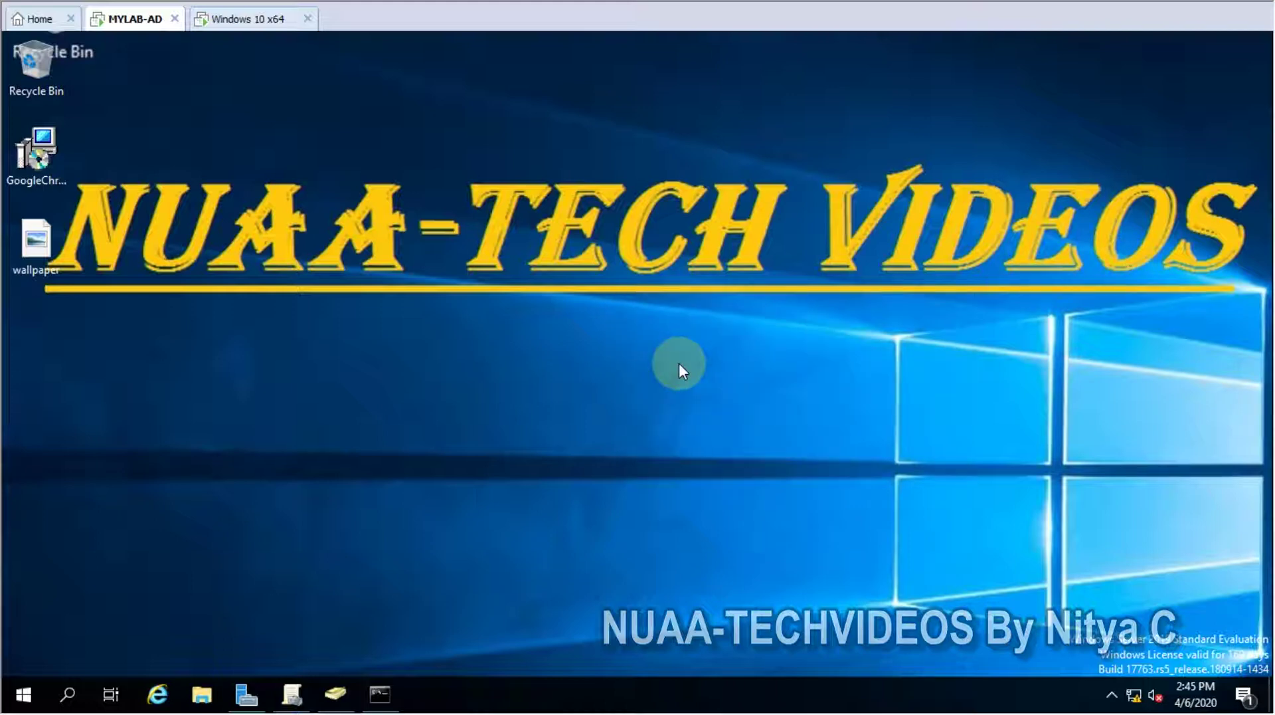
# Check the DESKTOP1 computer in the BLR > IT unit in Active Directory Users and Computers, and minimize the window
pyautogui.click(346, 682)
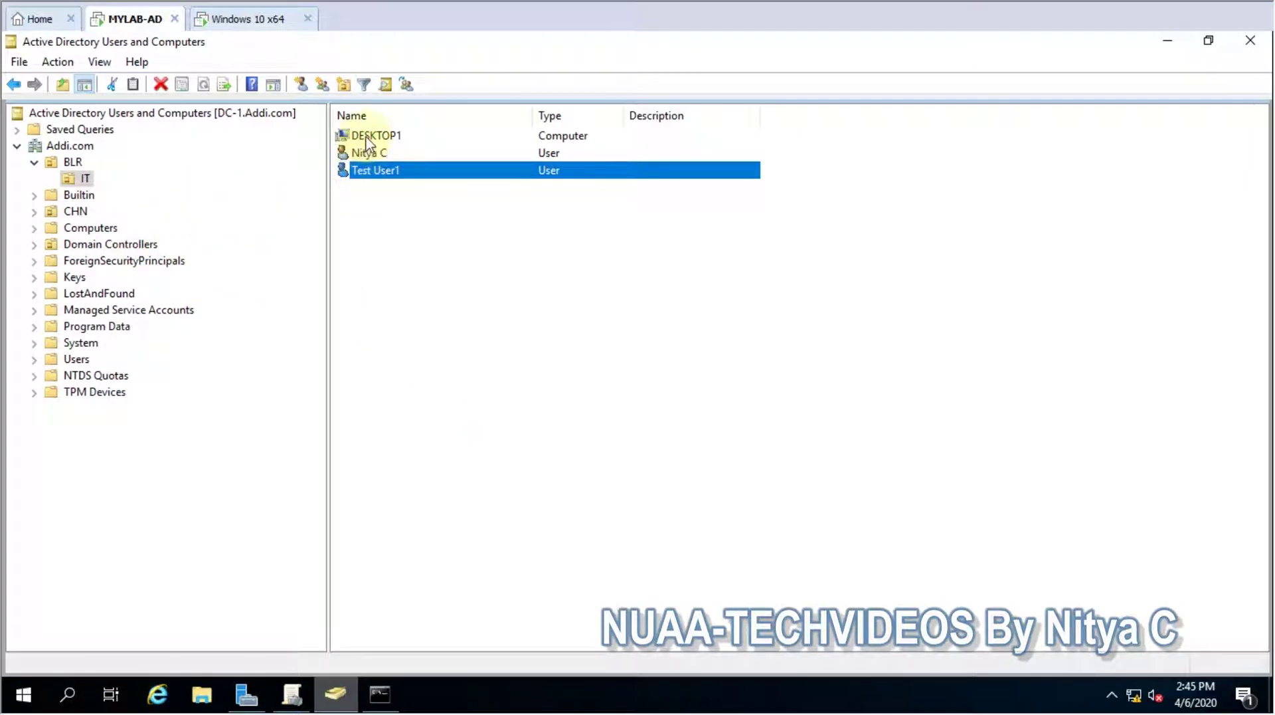
pyautogui.click(425, 135)
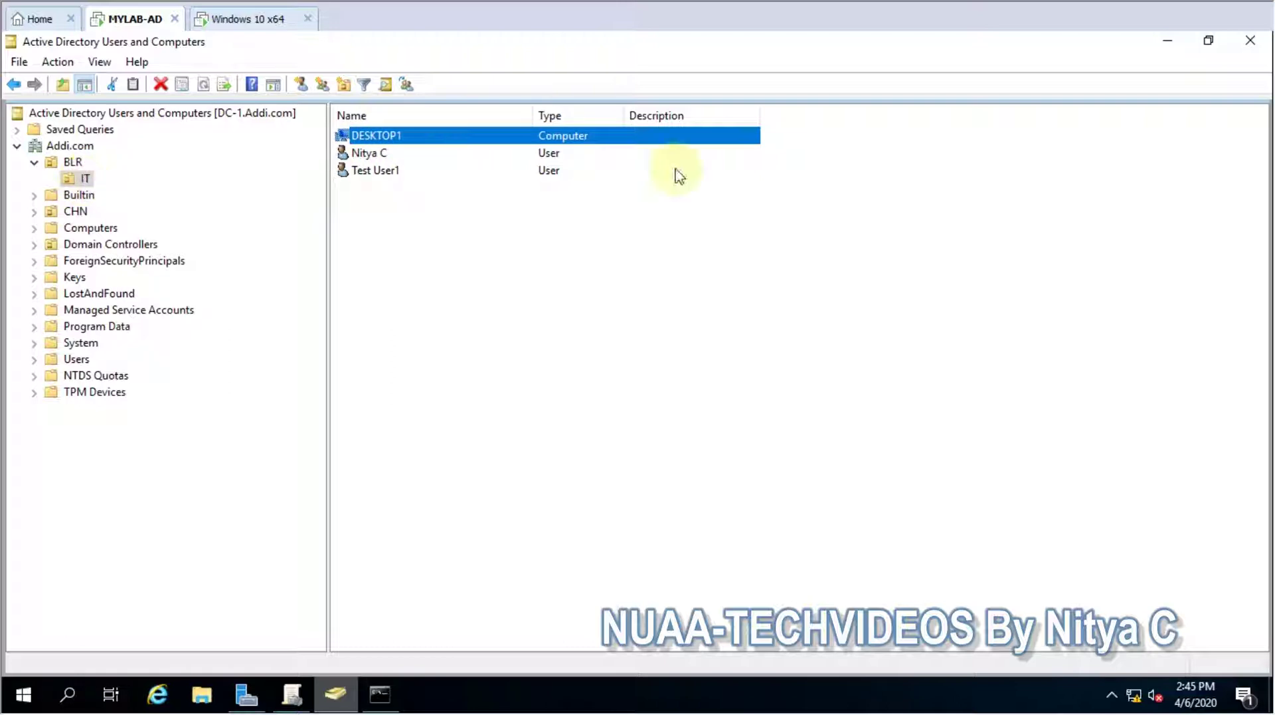
pyautogui.click(1168, 41)
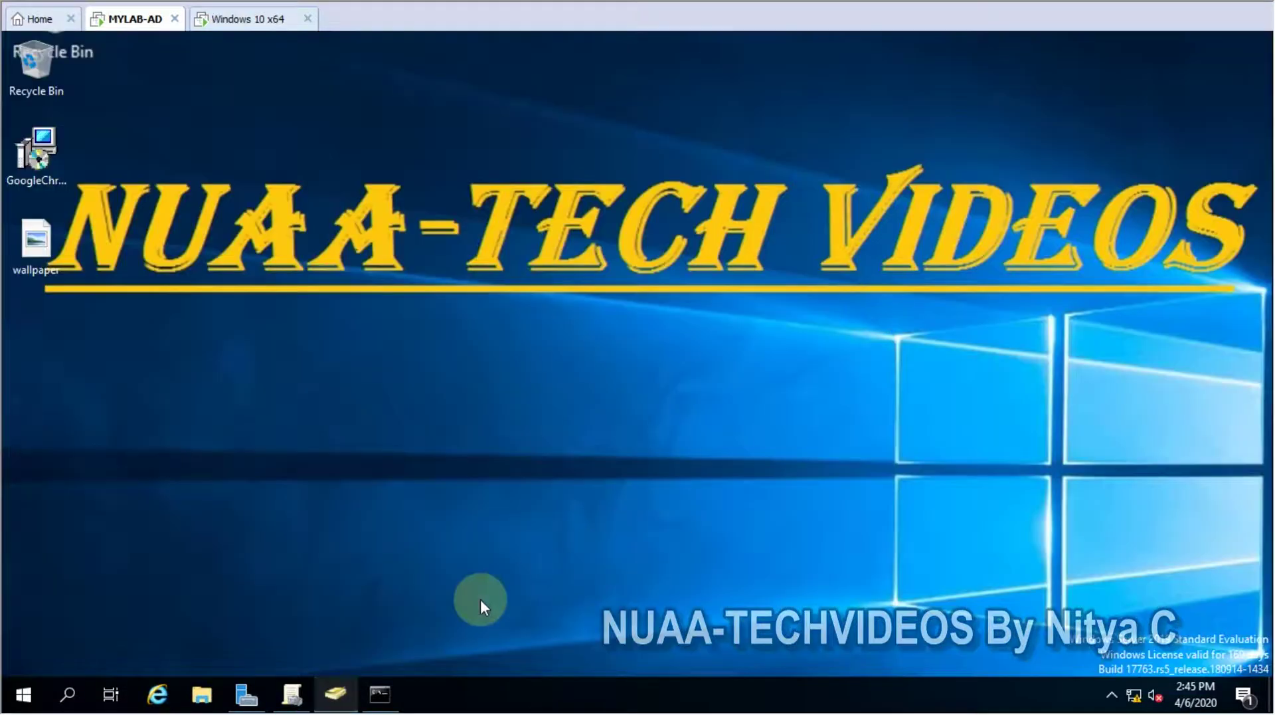
# In Group Policy Management, create and link a new GPO named "Disable Services." on the IT unit under BLR
pyautogui.click(309, 691)
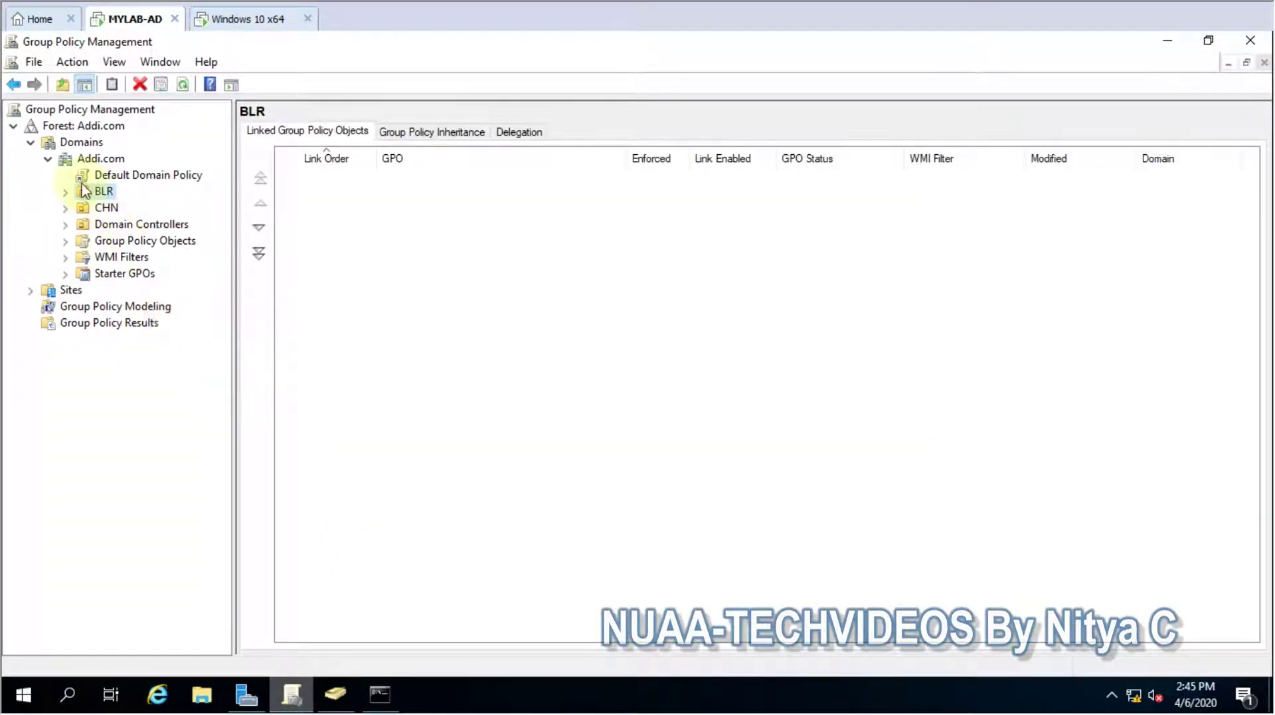
pyautogui.click(65, 192)
pyautogui.click(84, 208)
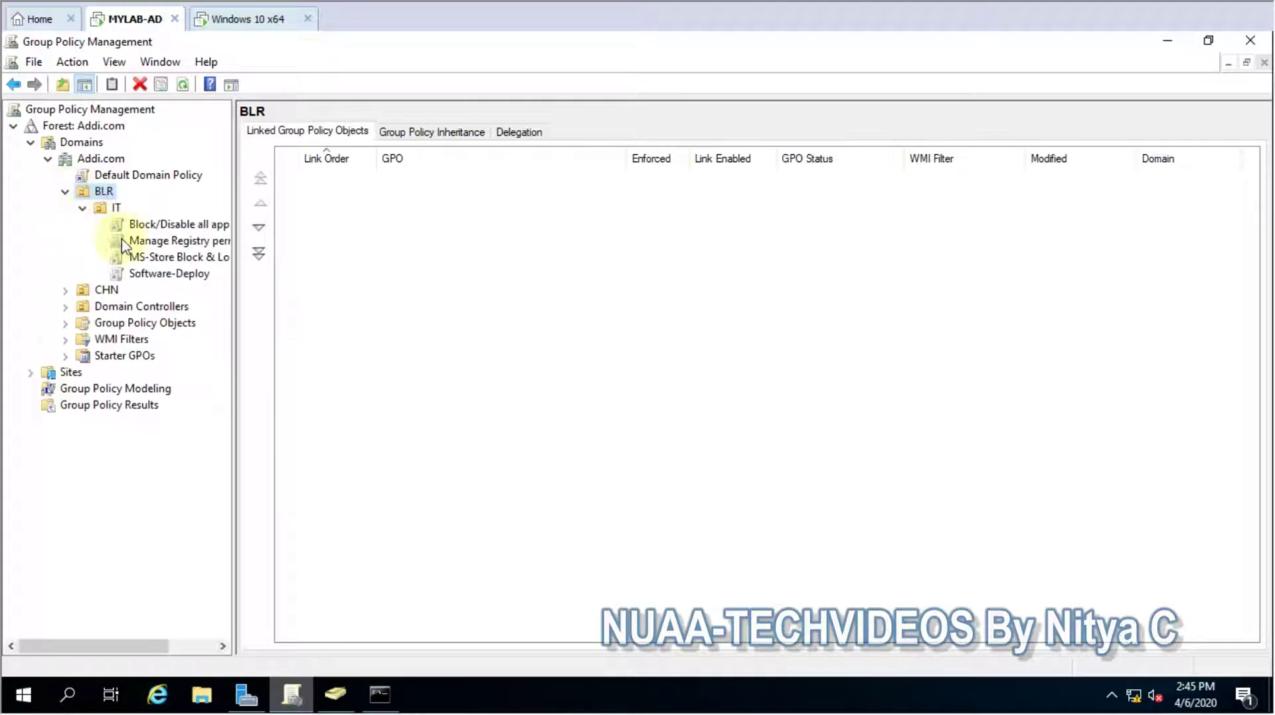
pyautogui.rightClick(117, 208)
pyautogui.click(156, 219)
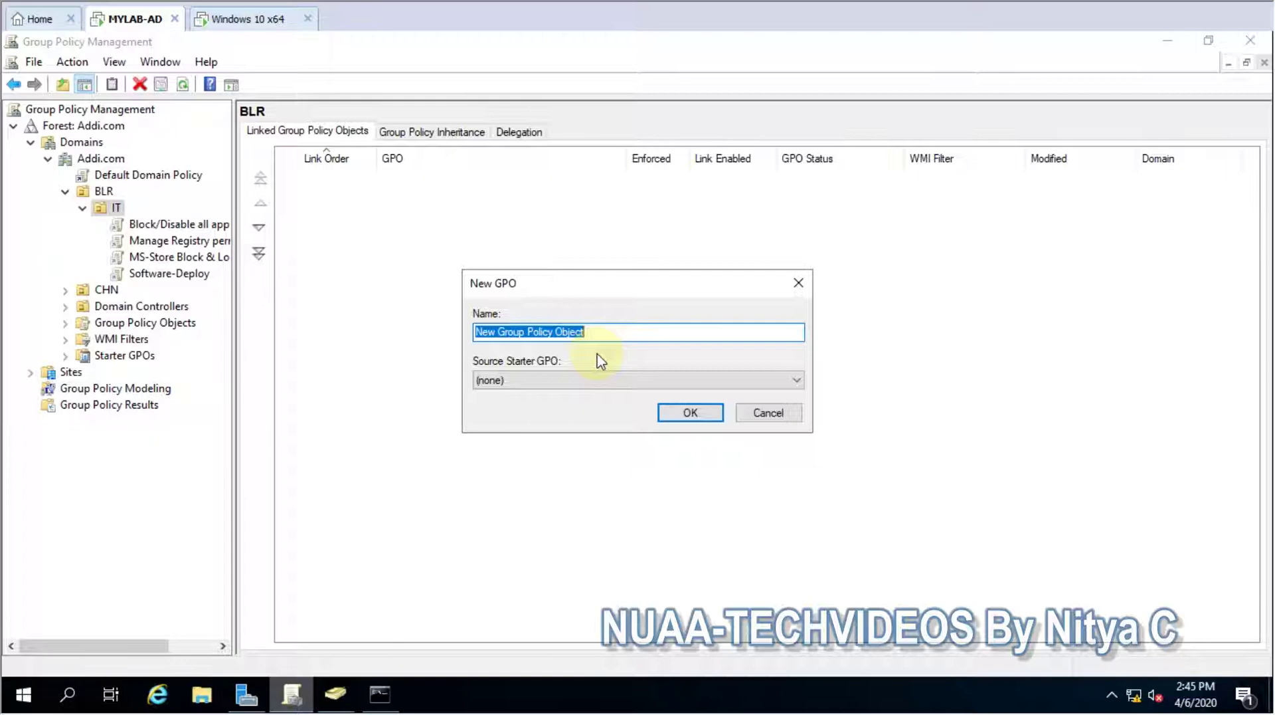
pyautogui.write('Disable Services')
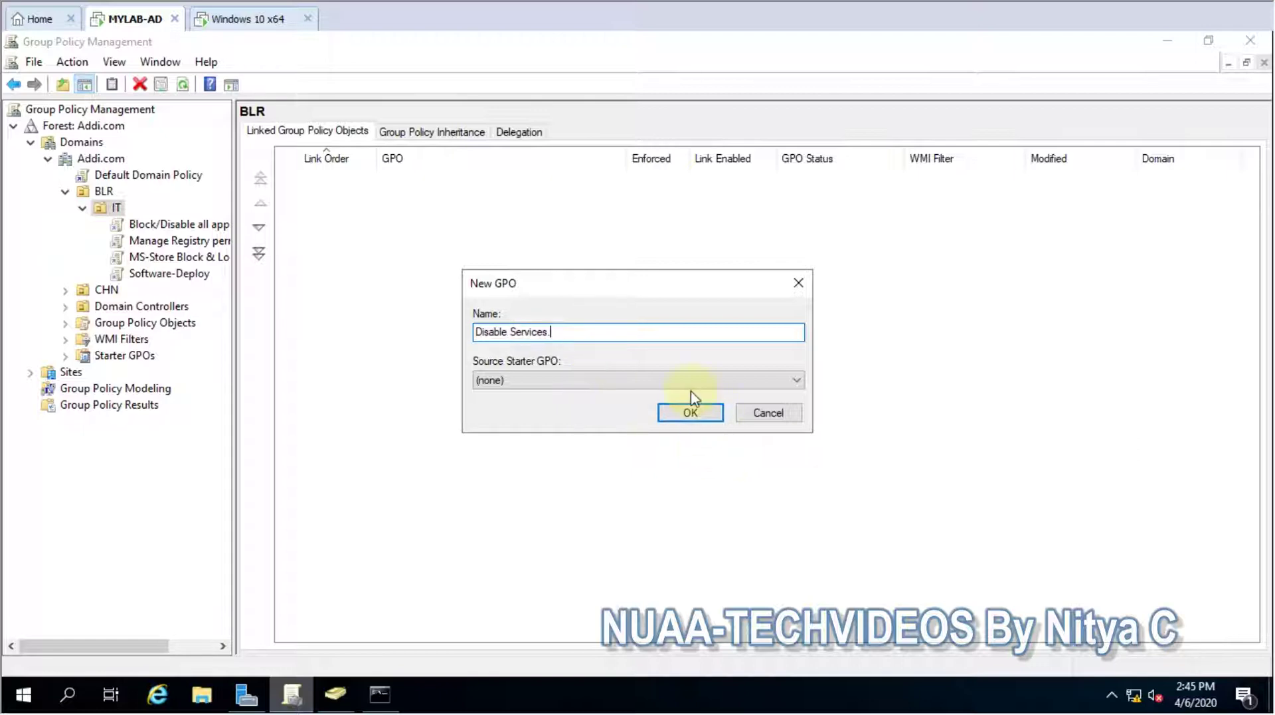
pyautogui.click(689, 414)
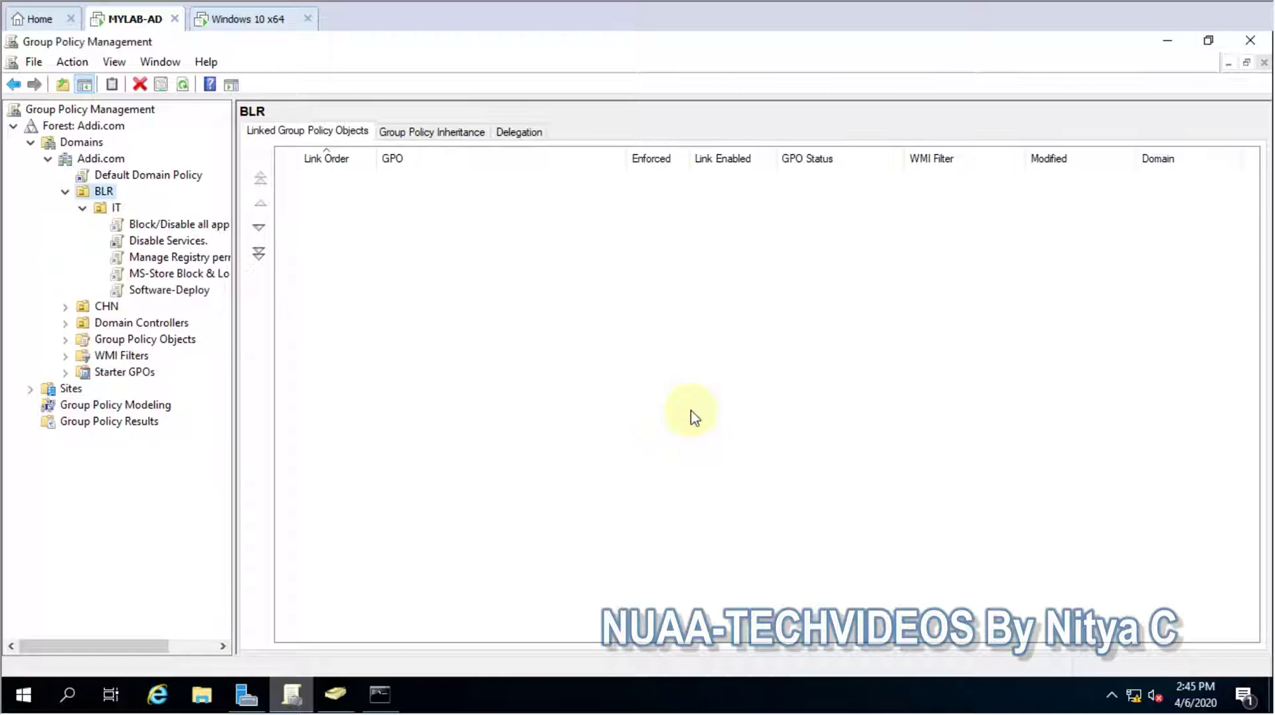
# Open the "Disable Services." policy for editing and move the editor window clear of the policy tree
pyautogui.click(153, 243)
pyautogui.rightClick(178, 256)
pyautogui.click(285, 305)
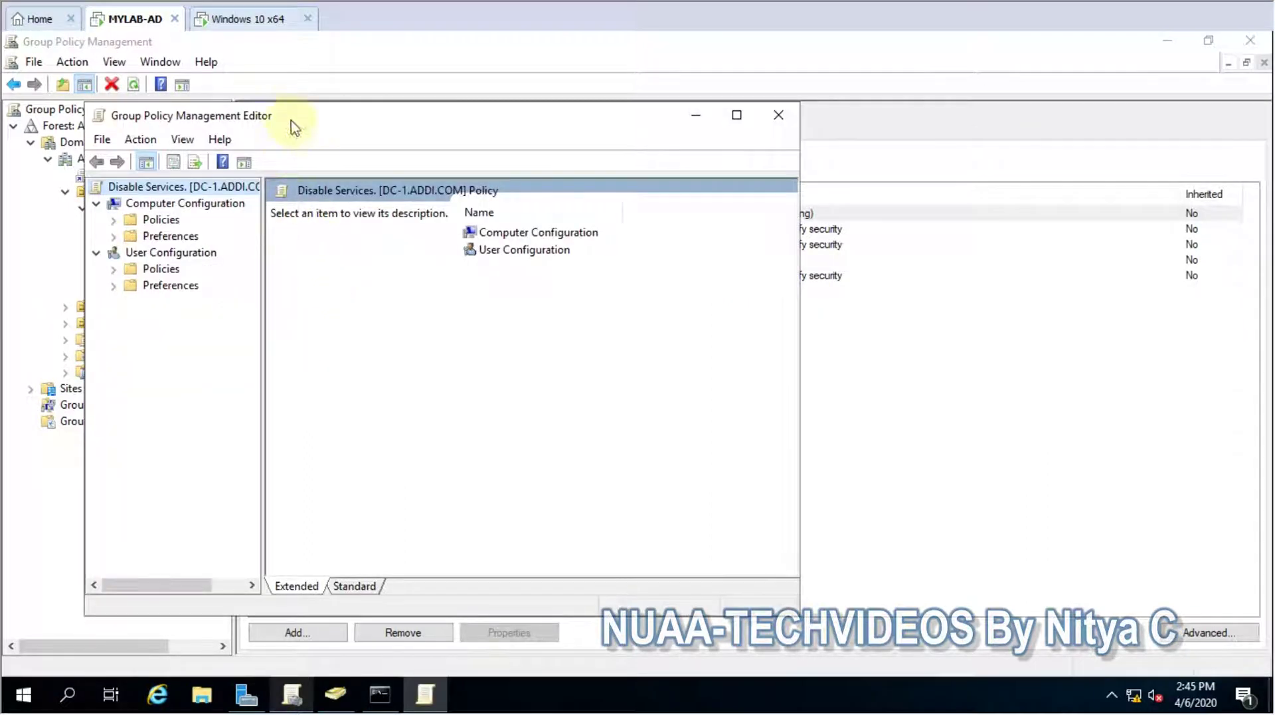
pyautogui.moveTo(295, 127); pyautogui.dragTo(599, 131)
# Show the System Services under the computer's Windows security policies in a maximized editor, with full service names readable
pyautogui.click(417, 225)
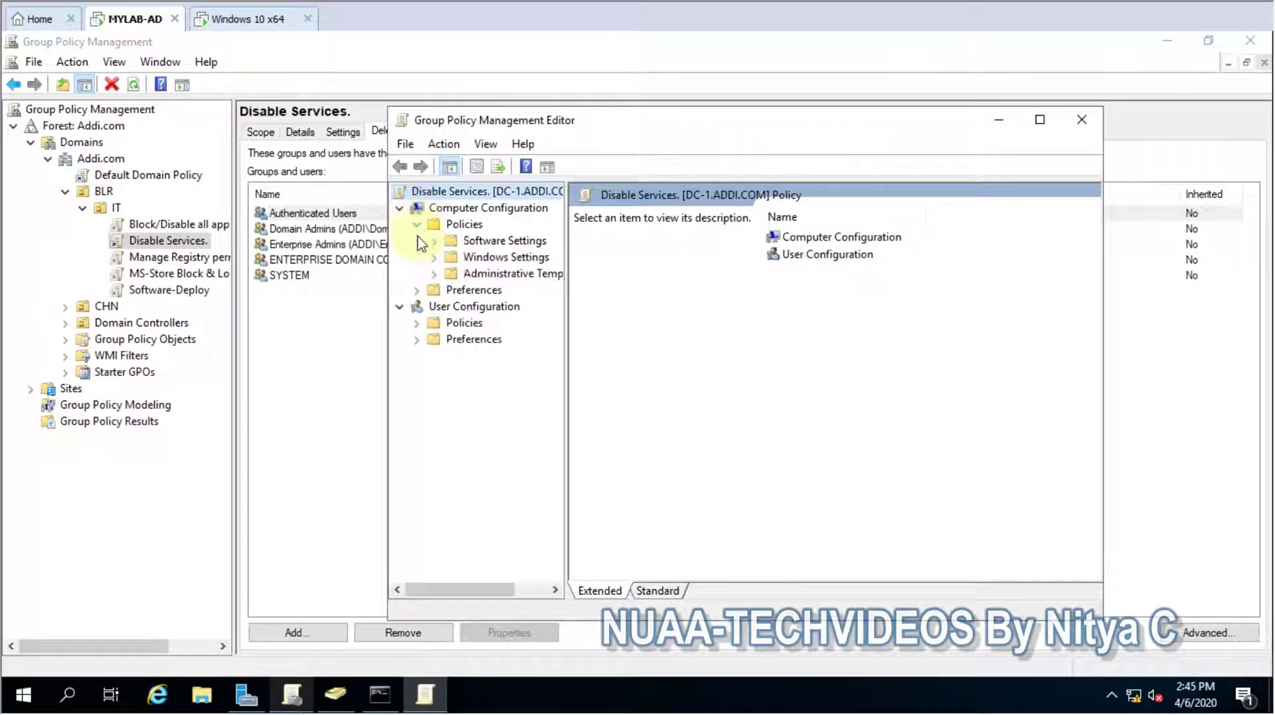
pyautogui.moveTo(565, 227); pyautogui.dragTo(697, 236)
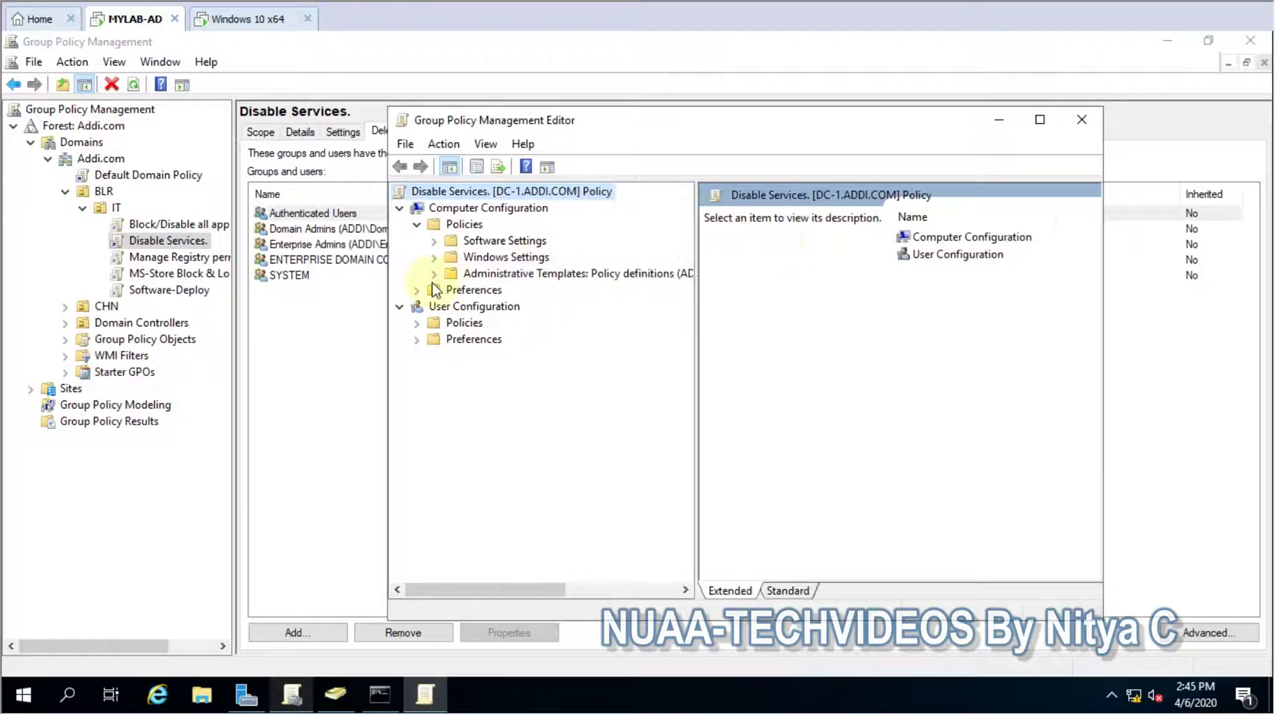
pyautogui.click(432, 307)
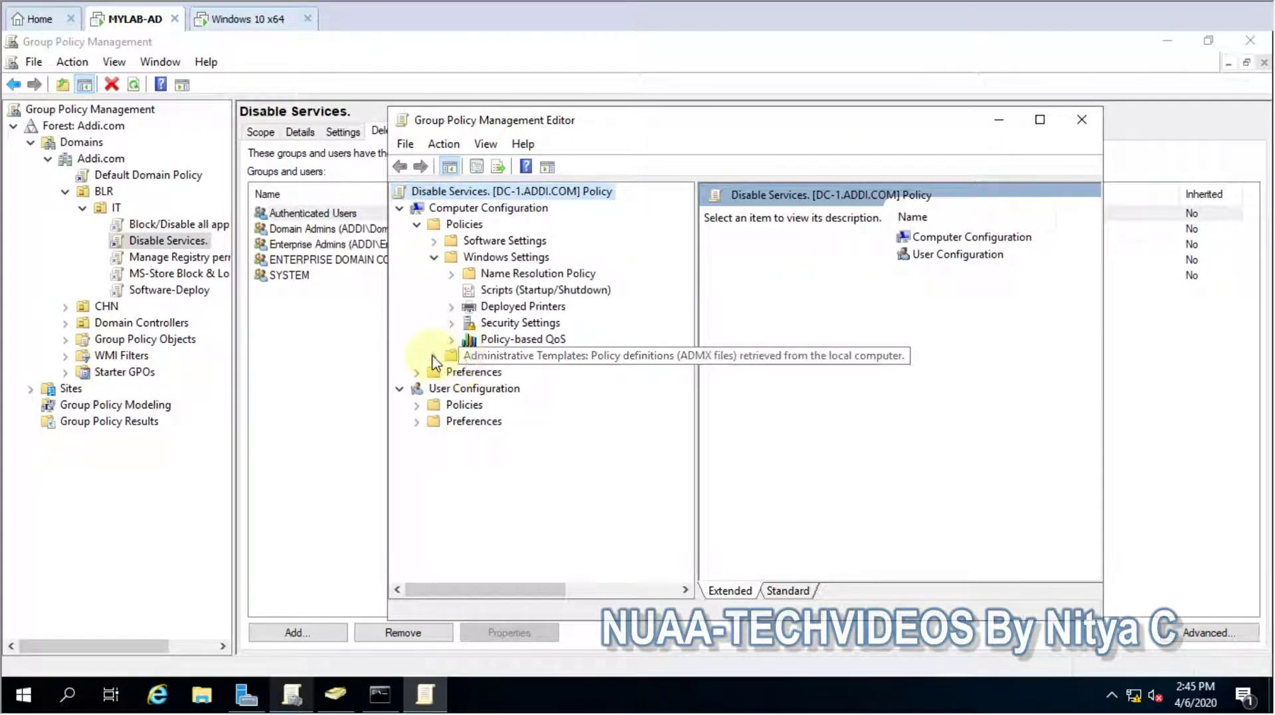
pyautogui.click(451, 322)
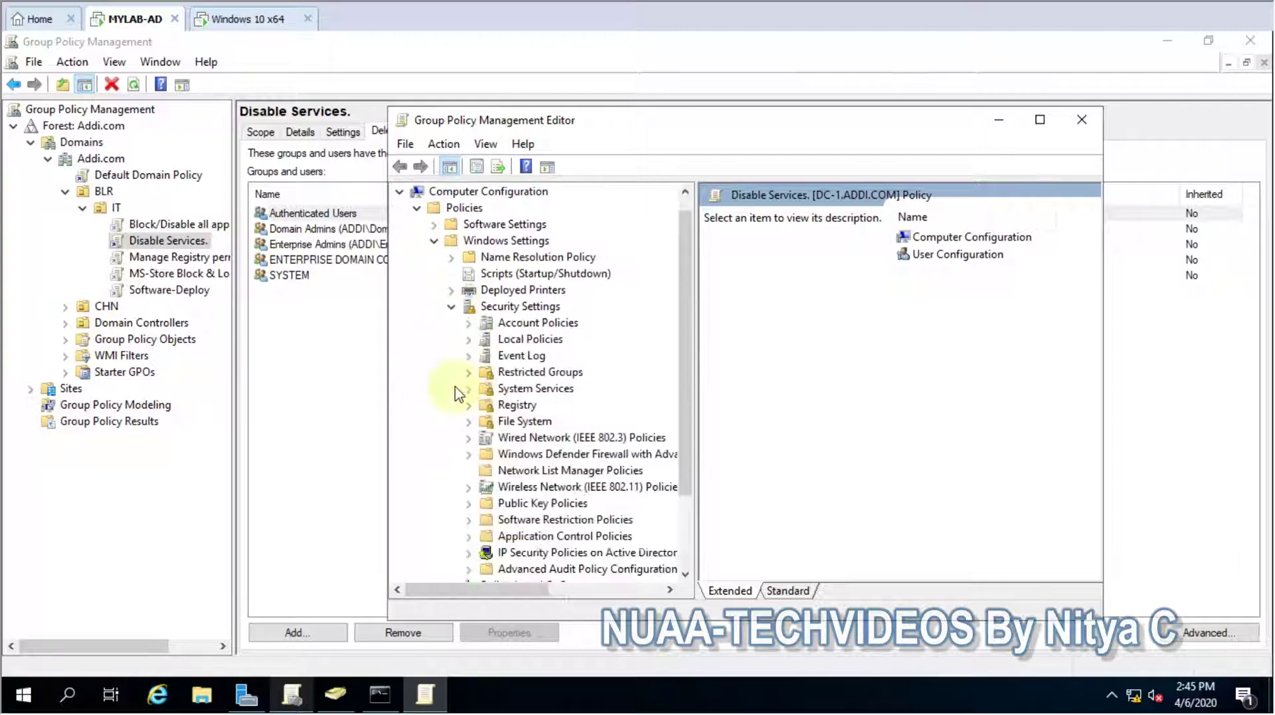
pyautogui.click(508, 389)
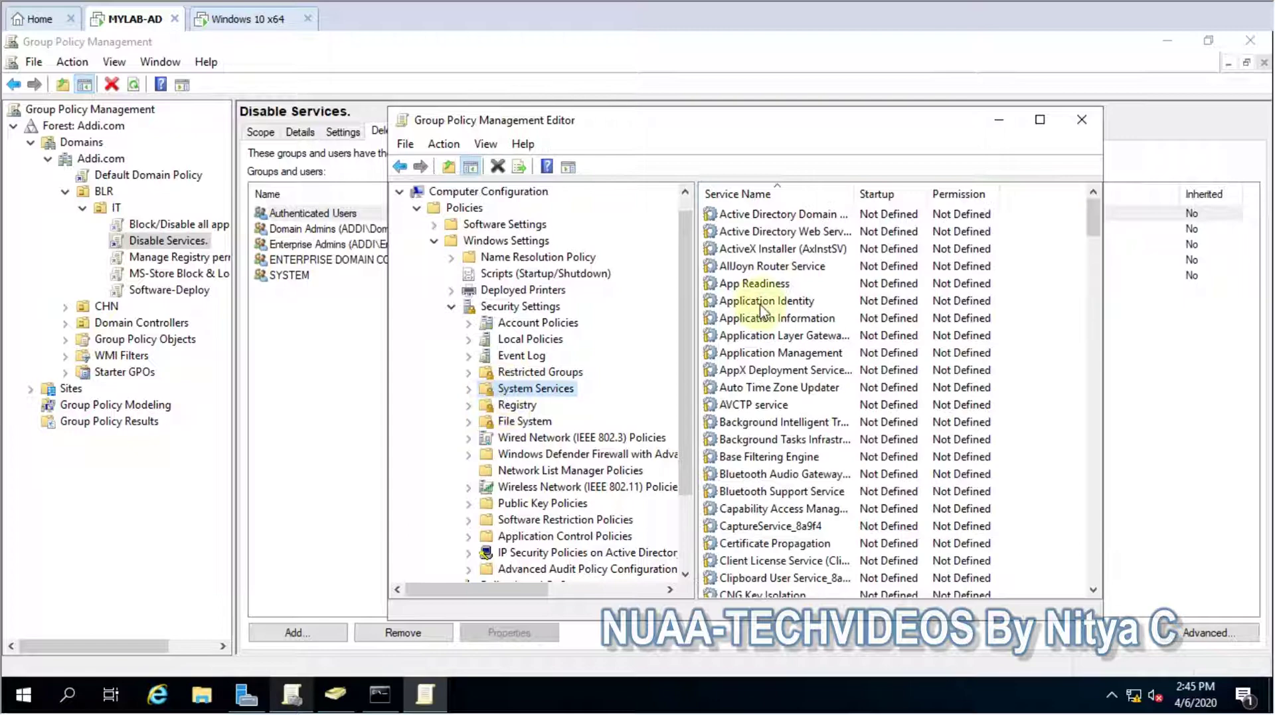
pyautogui.click(1040, 119)
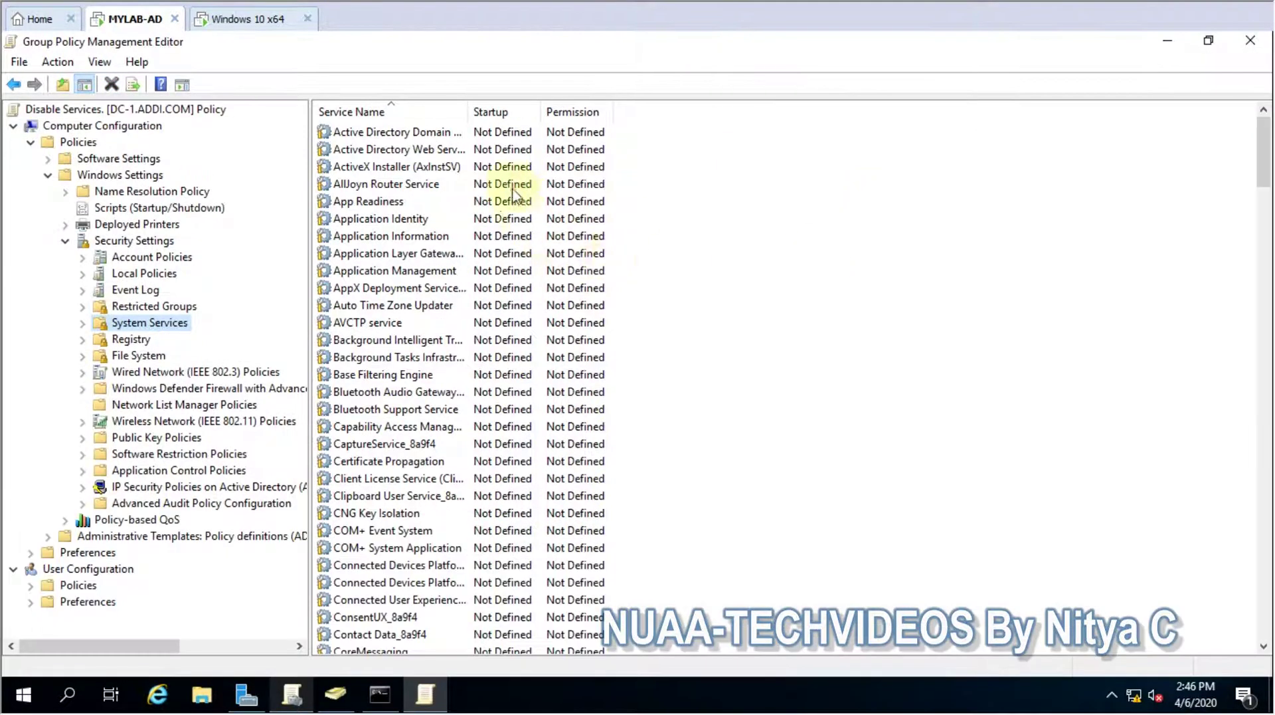
pyautogui.moveTo(472, 113); pyautogui.dragTo(589, 166)
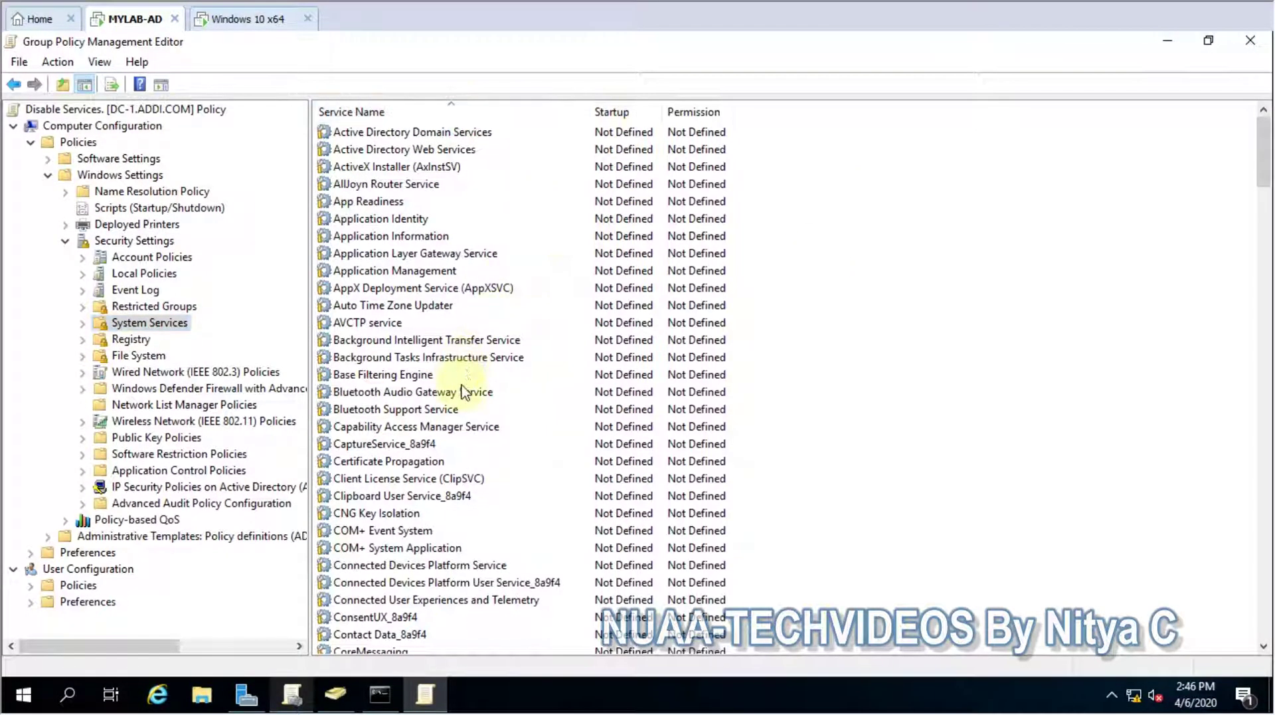
# Look through the list of system services that the policy can control
pyautogui.click(416, 411)
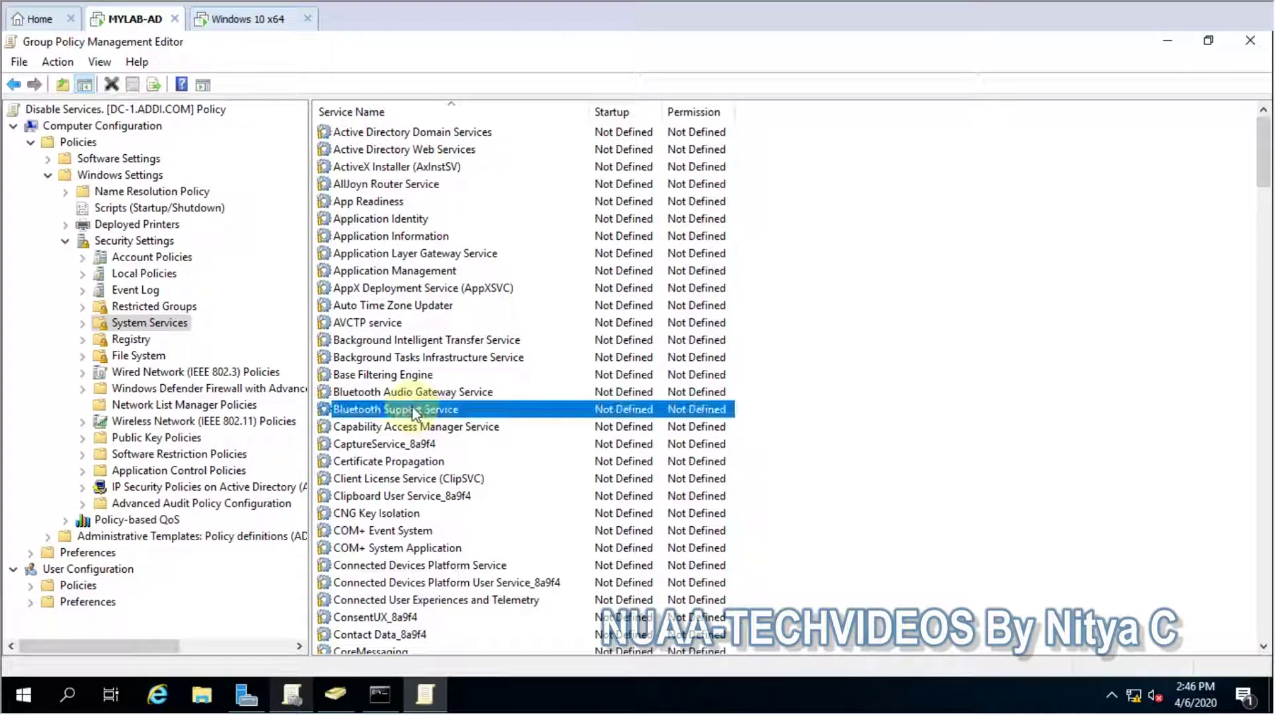
pyautogui.scroll(-15, 415, 412)
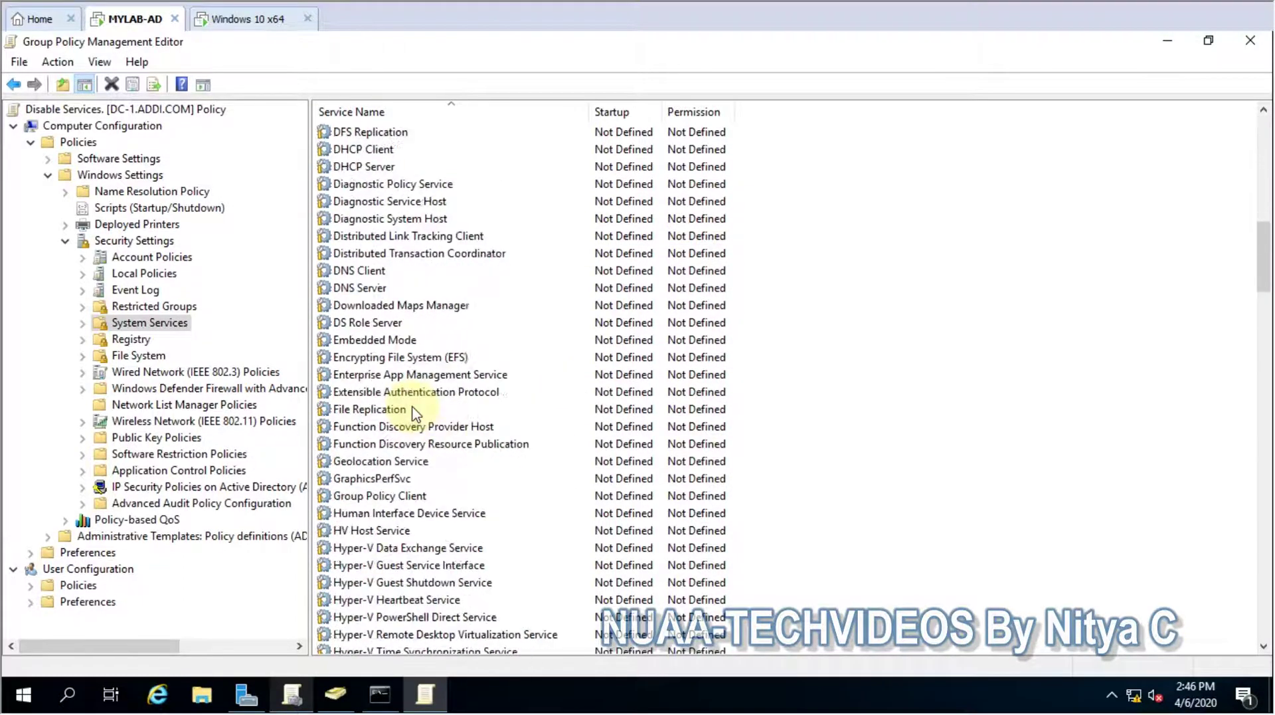
pyautogui.scroll(-20, 415, 413)
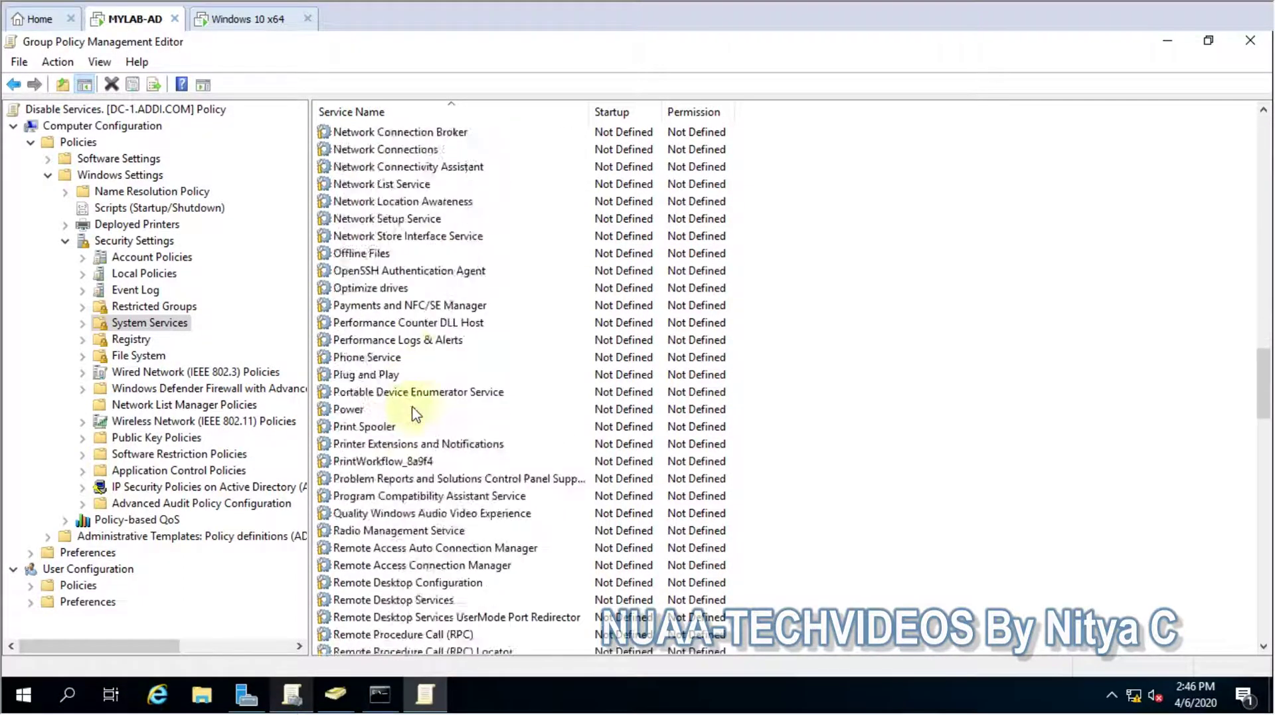
pyautogui.scroll(-8, 415, 413)
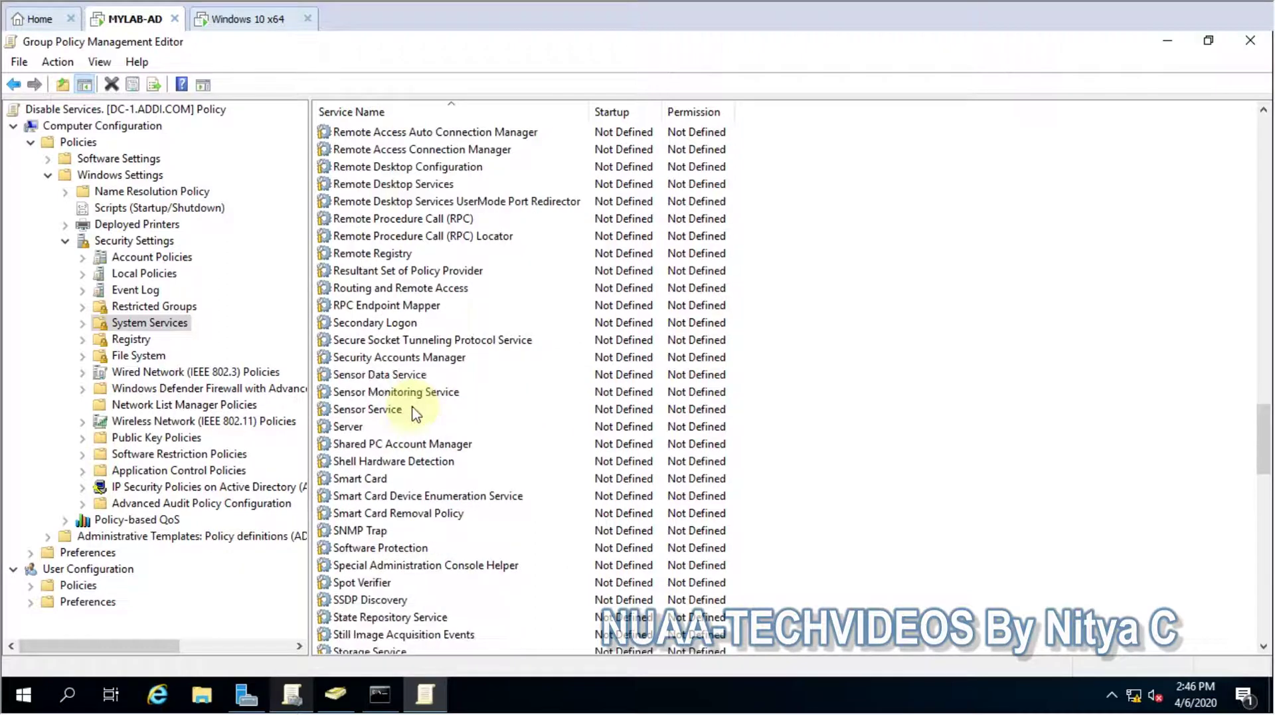
pyautogui.scroll(-6, 416, 413)
pyautogui.scroll(7, 408, 408)
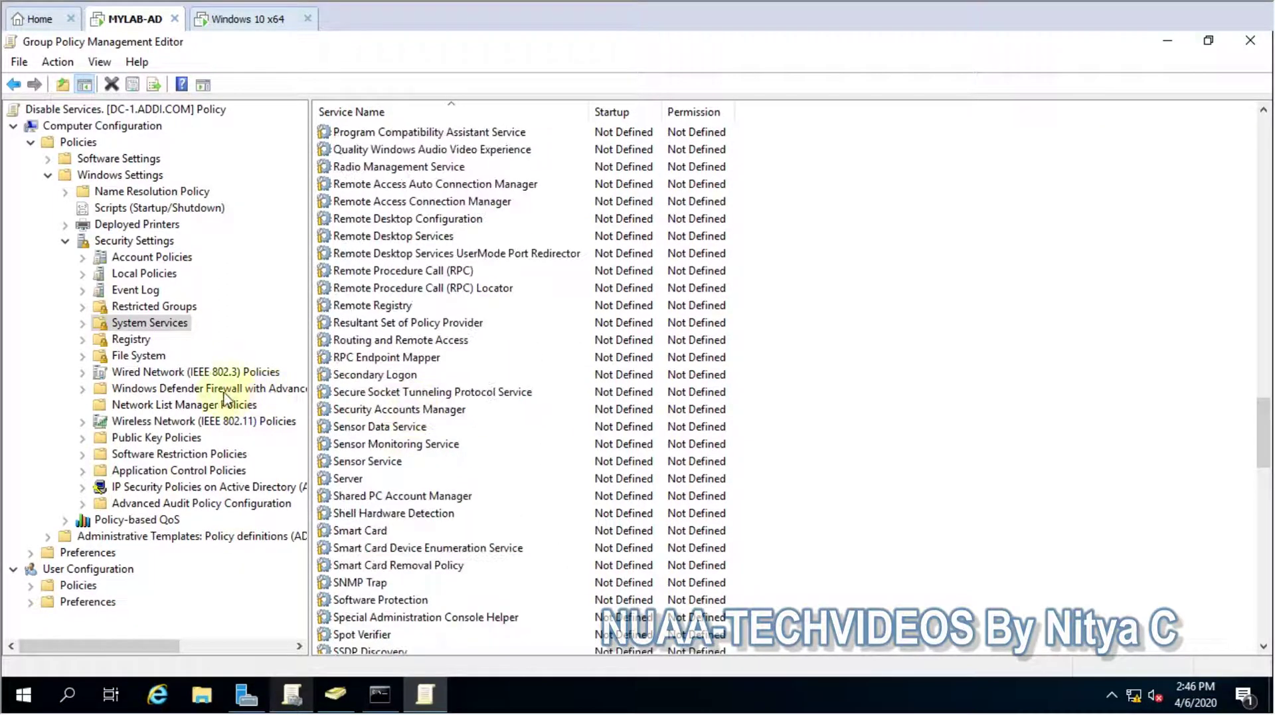
pyautogui.click(411, 432)
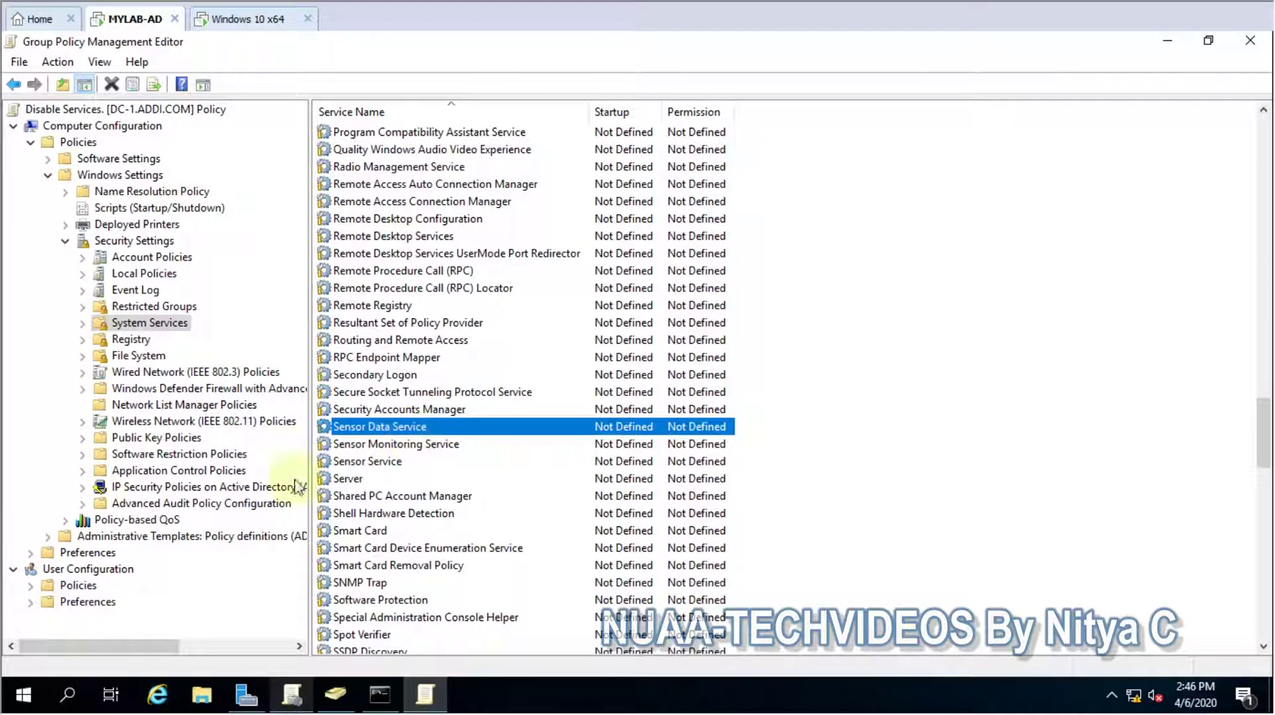
# Start a new service item in the Services section of the computer's Control Panel preferences
pyautogui.click(31, 552)
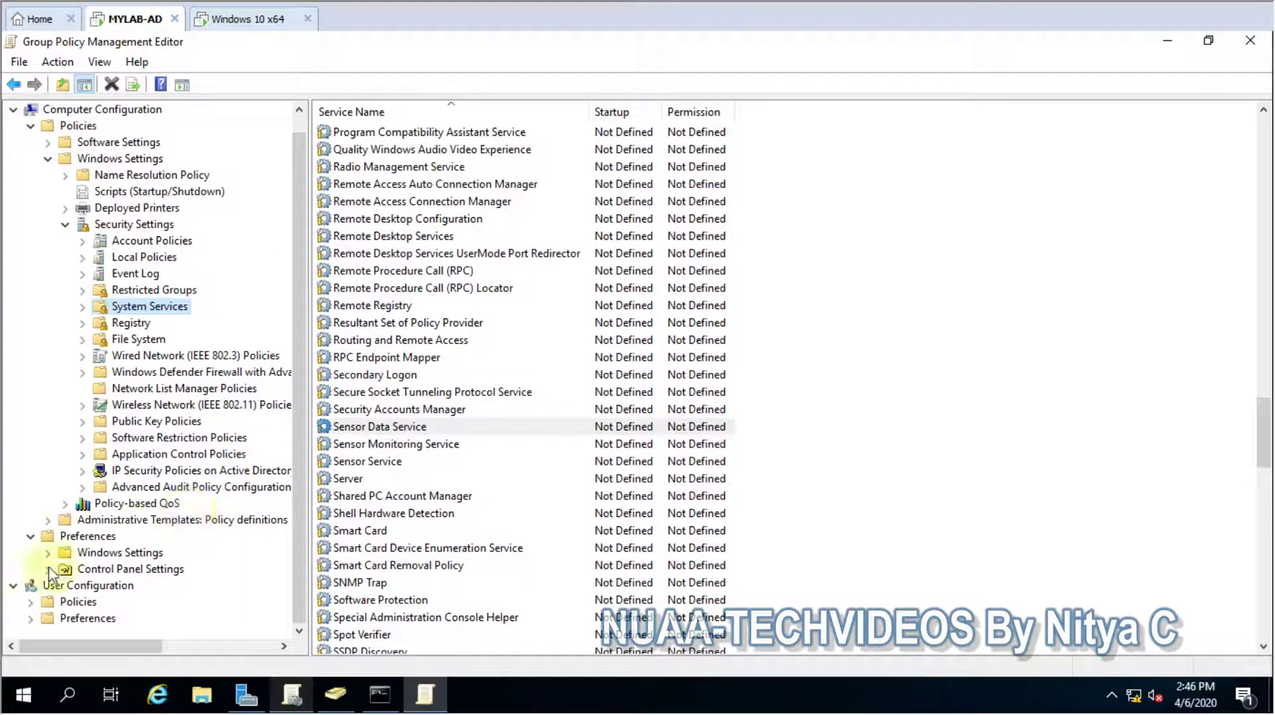
pyautogui.click(48, 568)
pyautogui.scroll(-1, 107, 476)
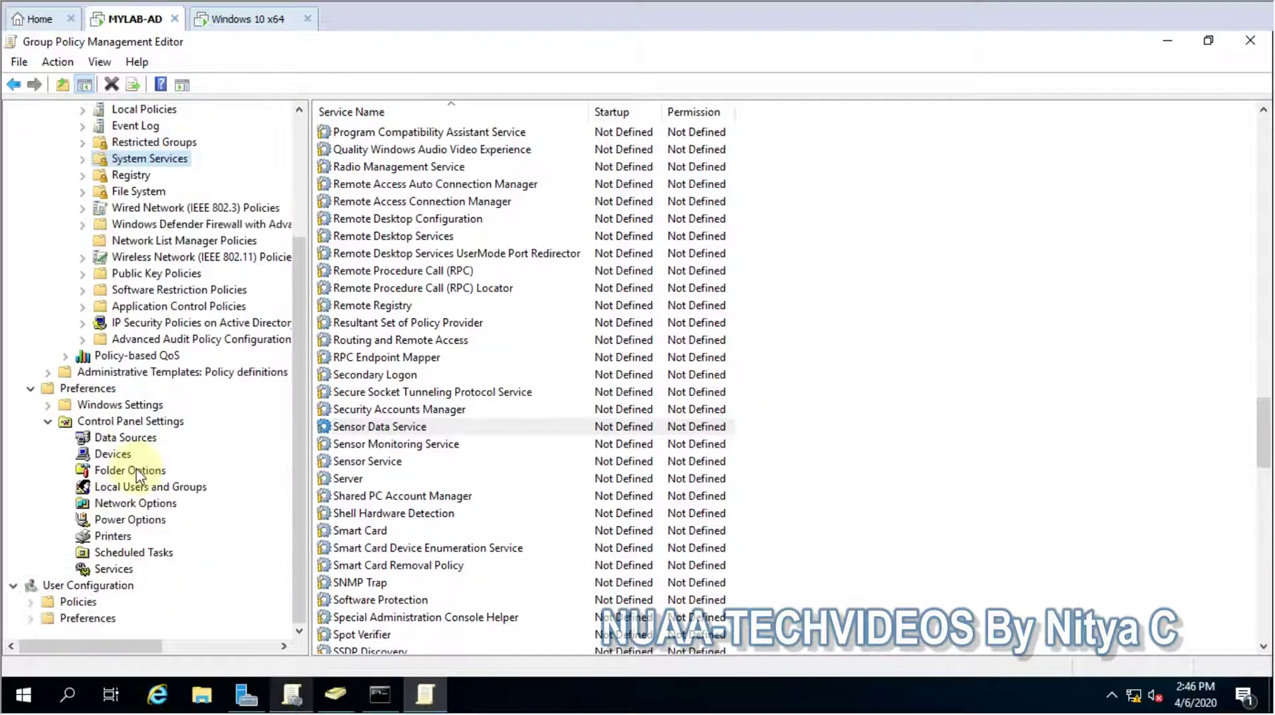
pyautogui.click(114, 569)
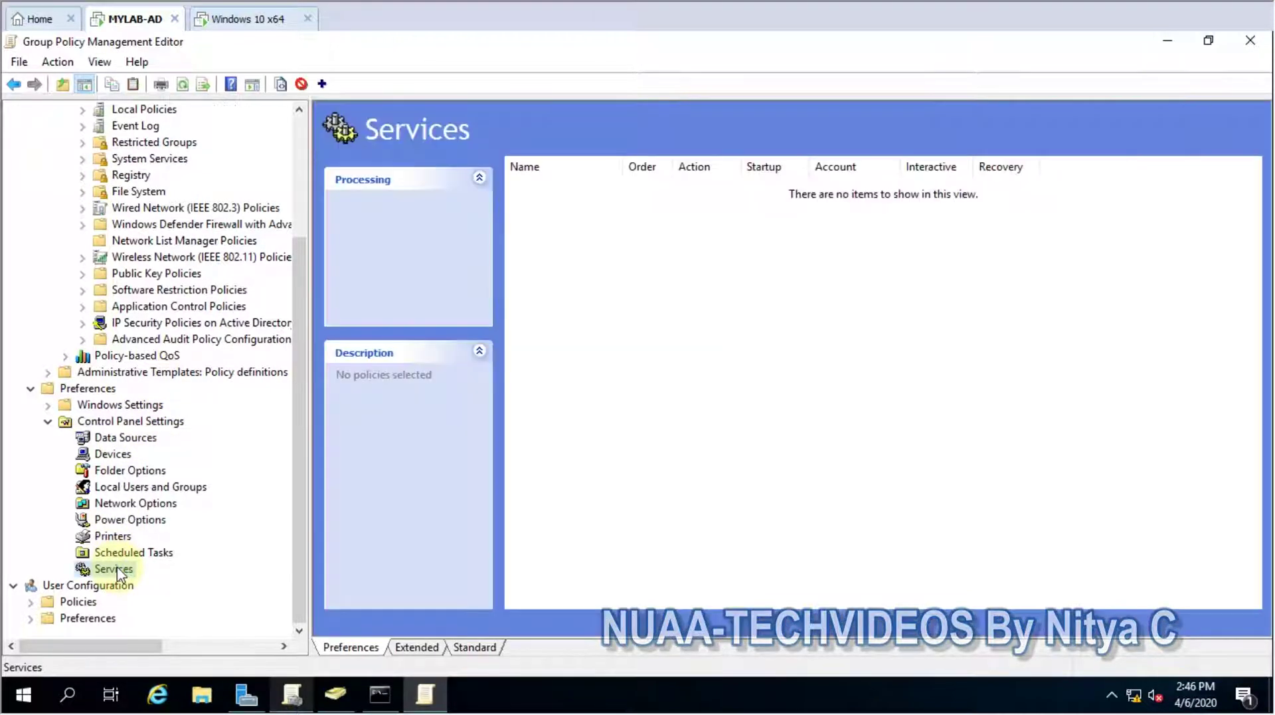
pyautogui.rightClick(117, 572)
pyautogui.moveTo(171, 373)
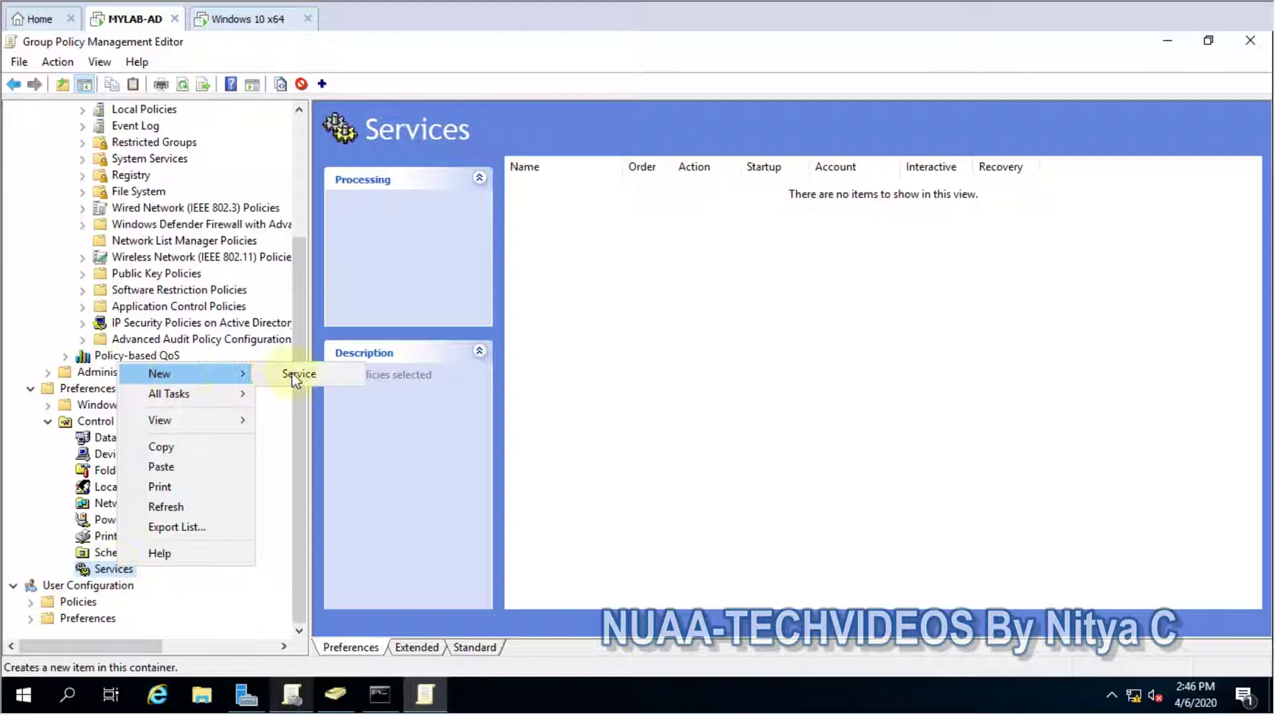
pyautogui.click(300, 375)
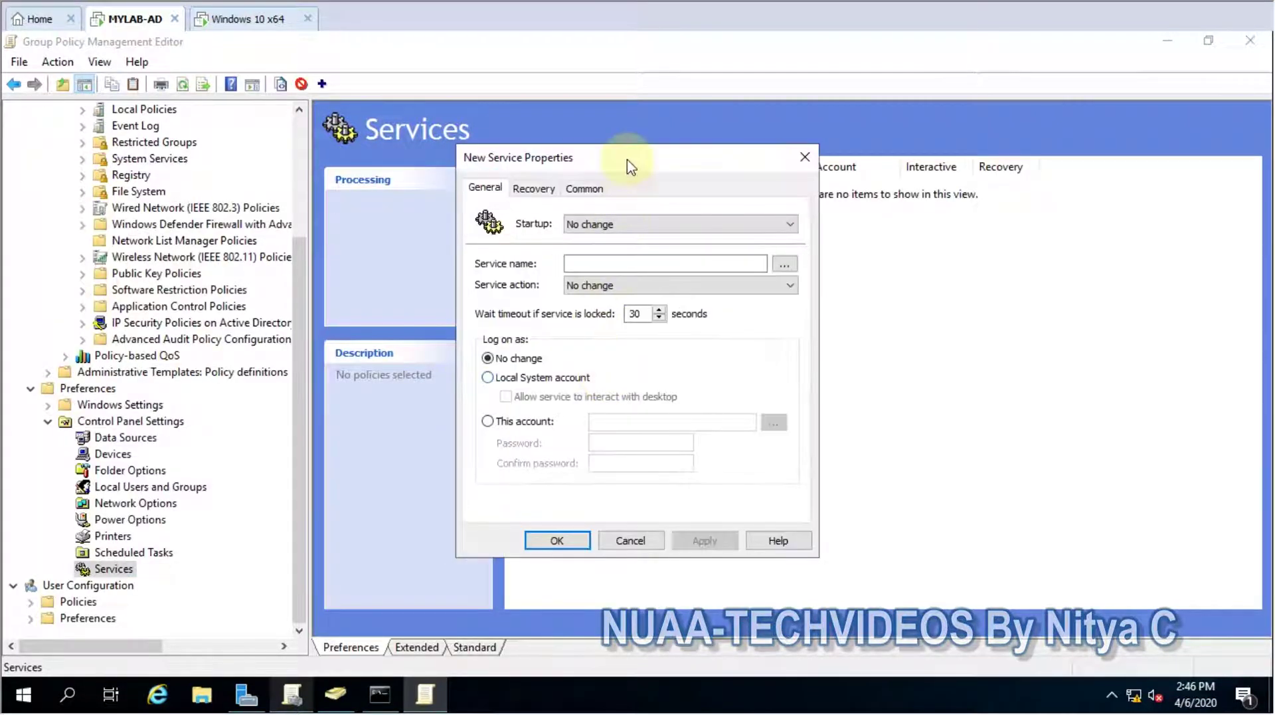
# Examine the available startup types and service actions for the new service item without changing them
pyautogui.click(599, 226)
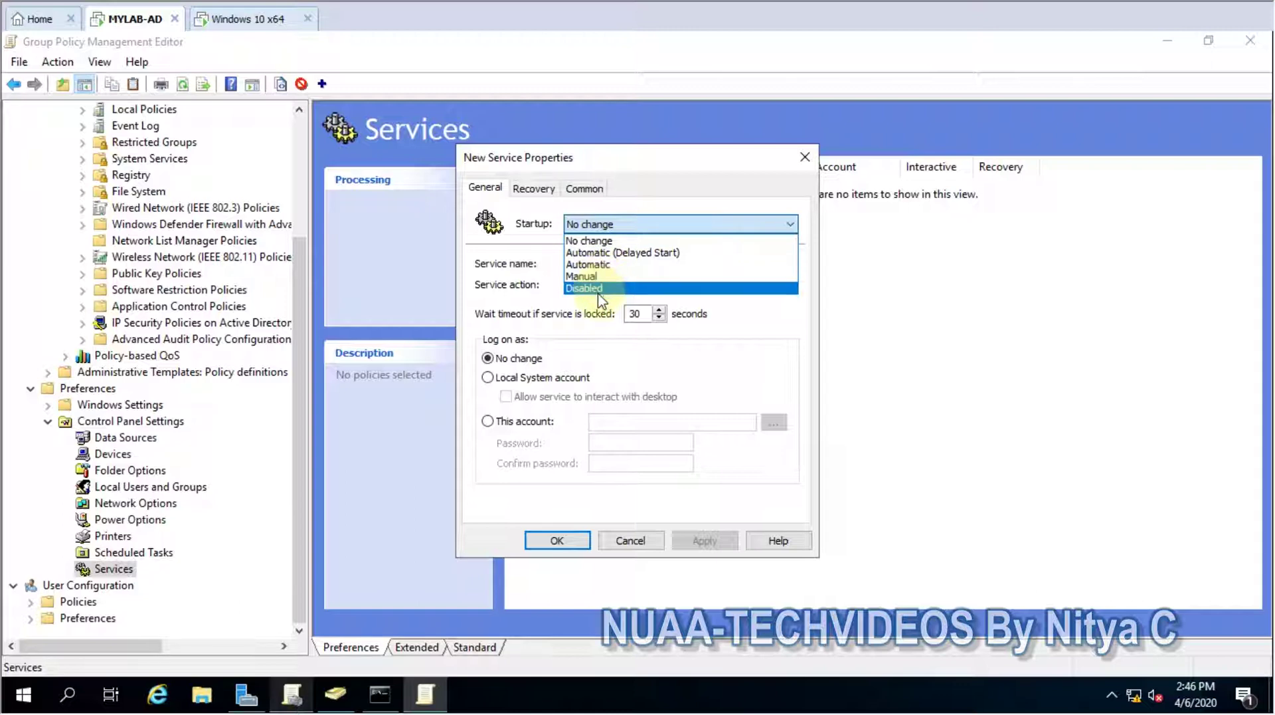
pyautogui.click(632, 199)
pyautogui.click(591, 265)
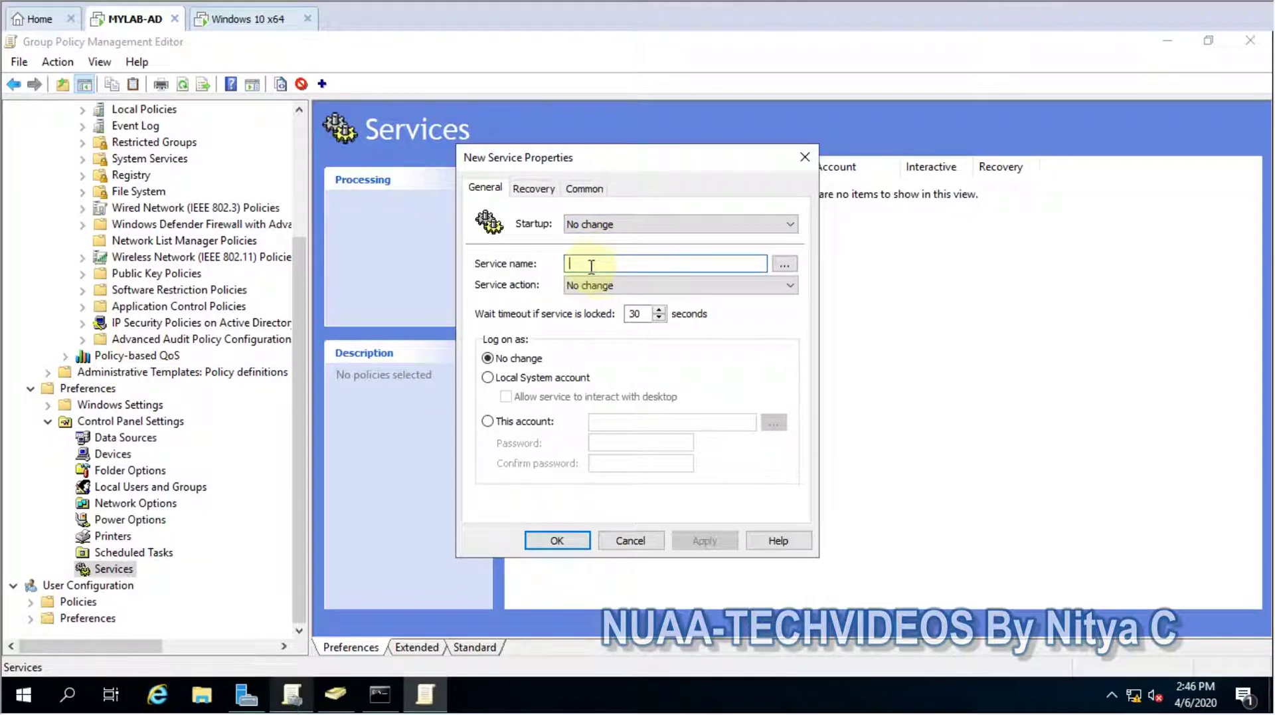
pyautogui.click(591, 286)
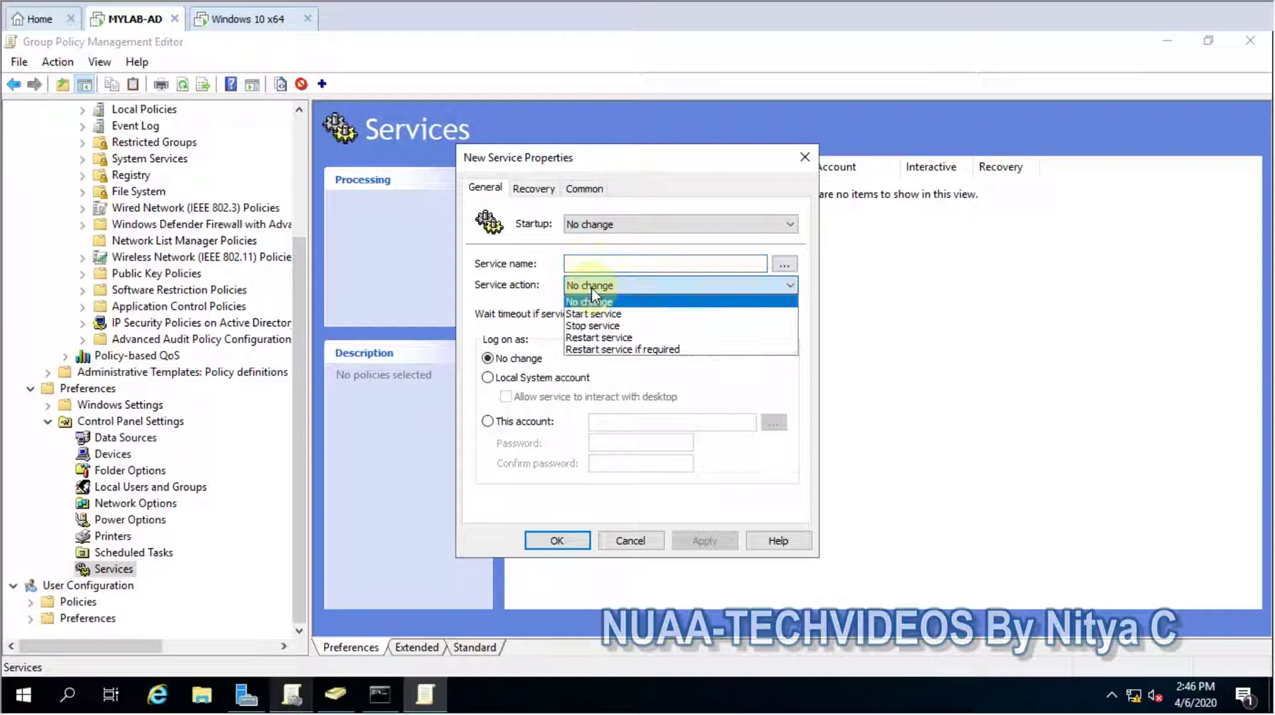
pyautogui.click(591, 289)
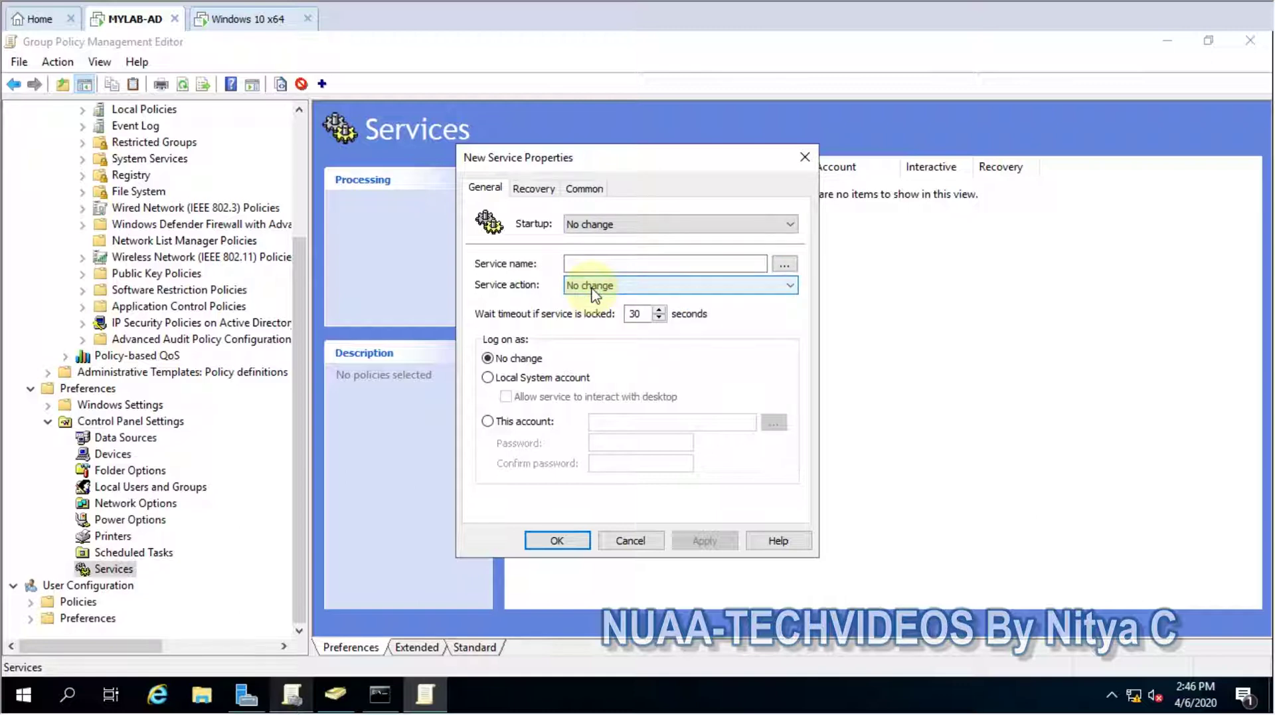
pyautogui.click(592, 287)
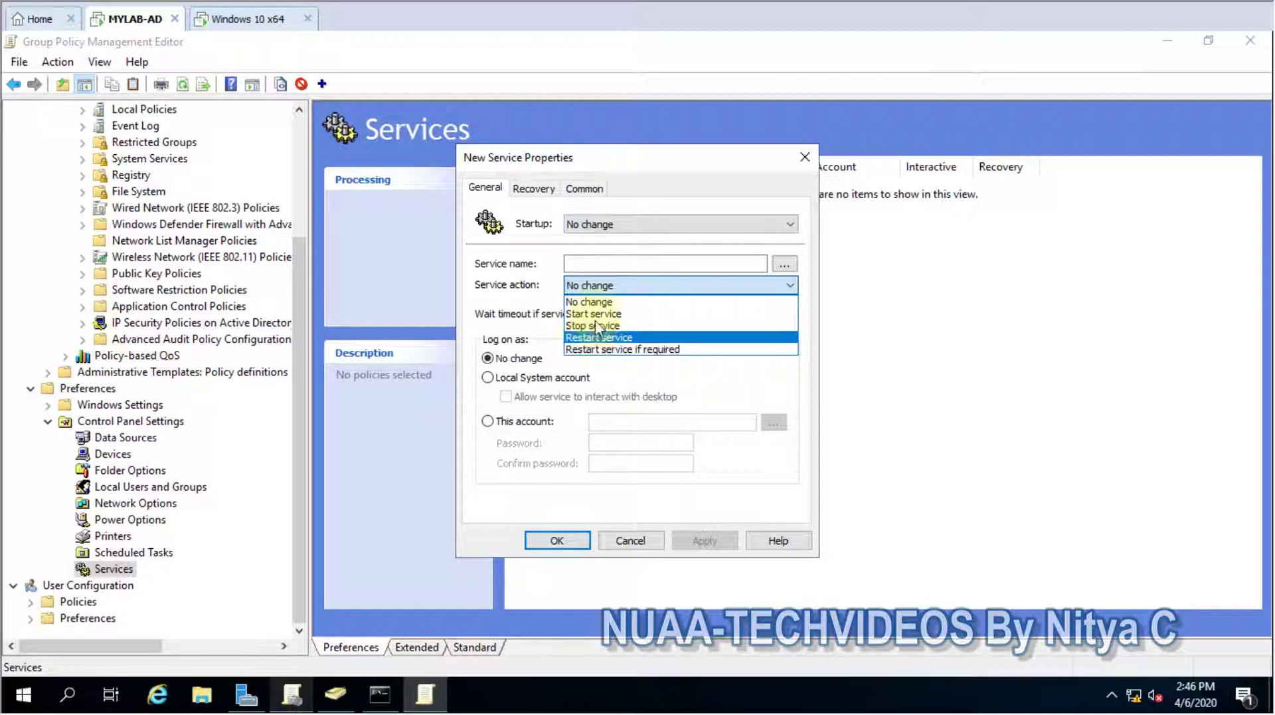
pyautogui.click(592, 286)
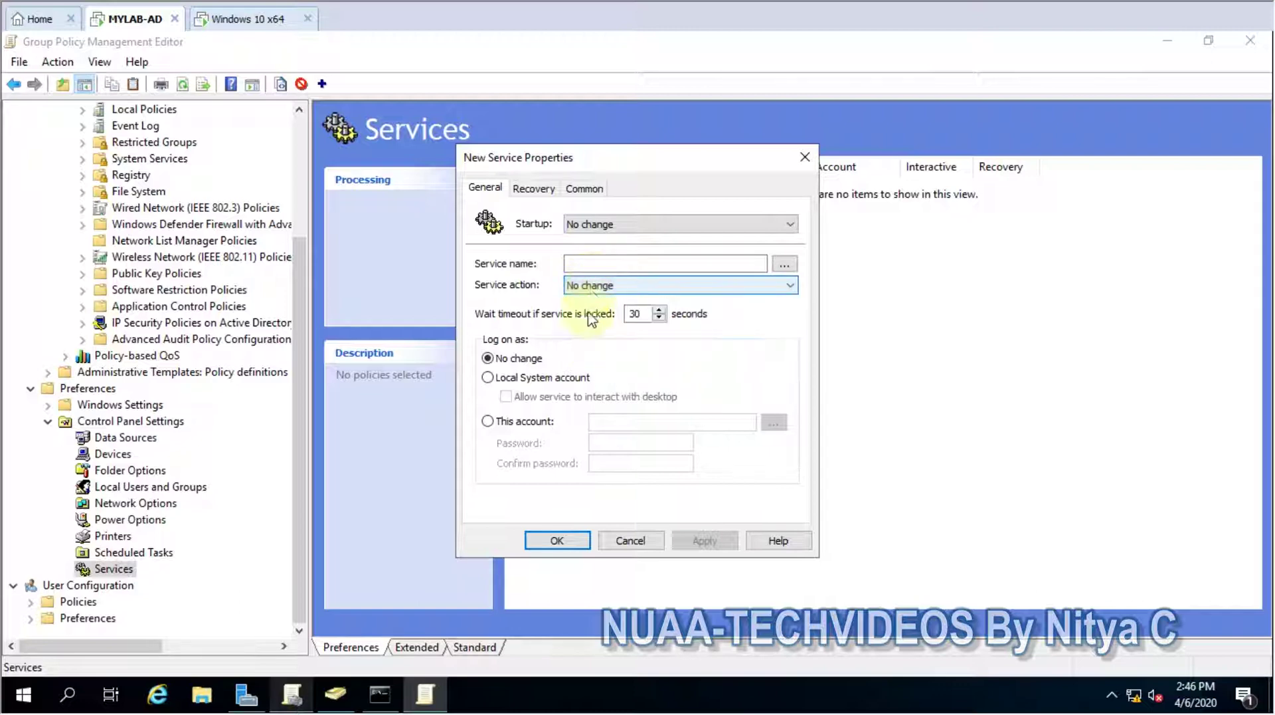
# Discard the unfinished new service item and locate Windows Update among the System Services in the computer's Windows security policies
pyautogui.click(500, 424)
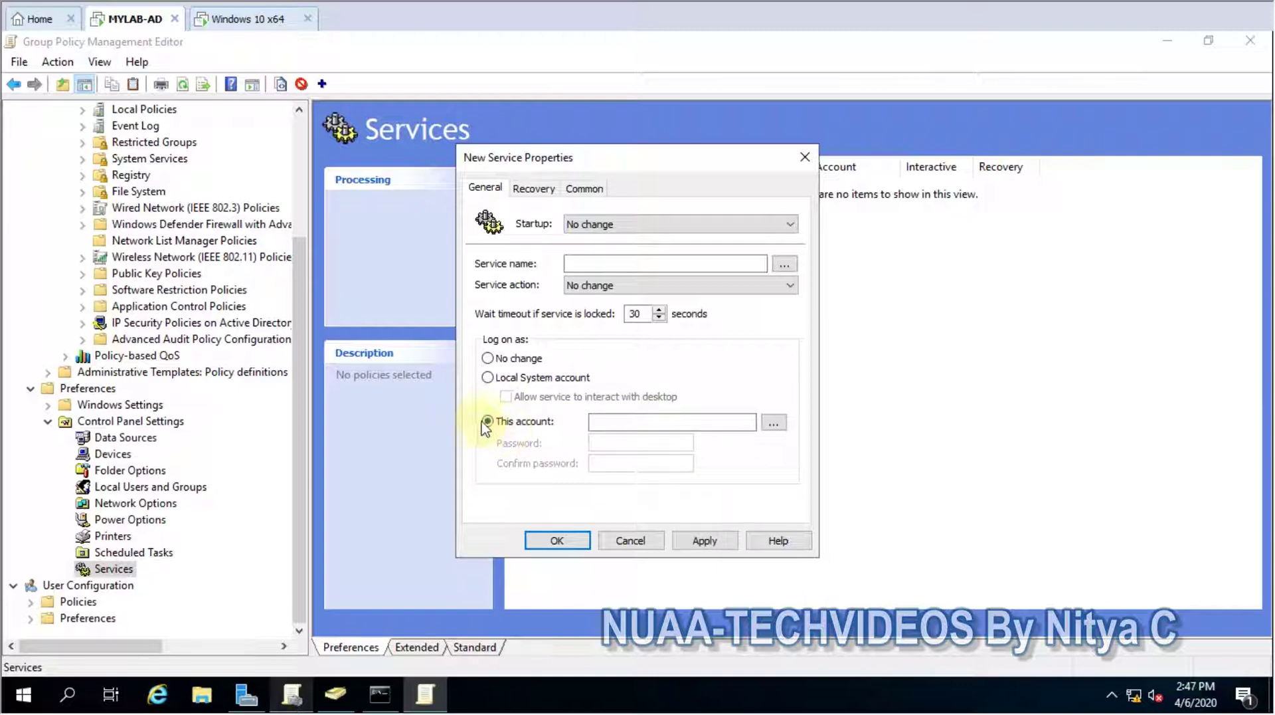
pyautogui.click(630, 541)
pyautogui.moveTo(299, 385); pyautogui.dragTo(298, 253)
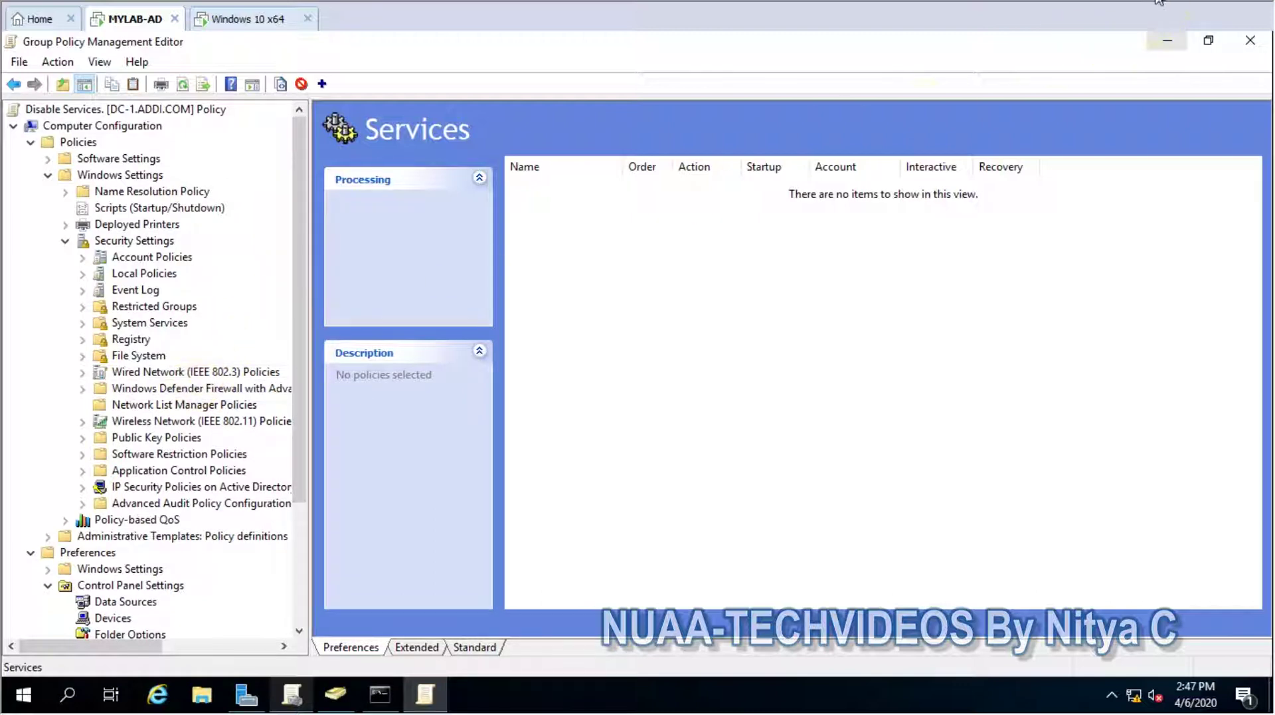
pyautogui.click(149, 322)
pyautogui.click(471, 444)
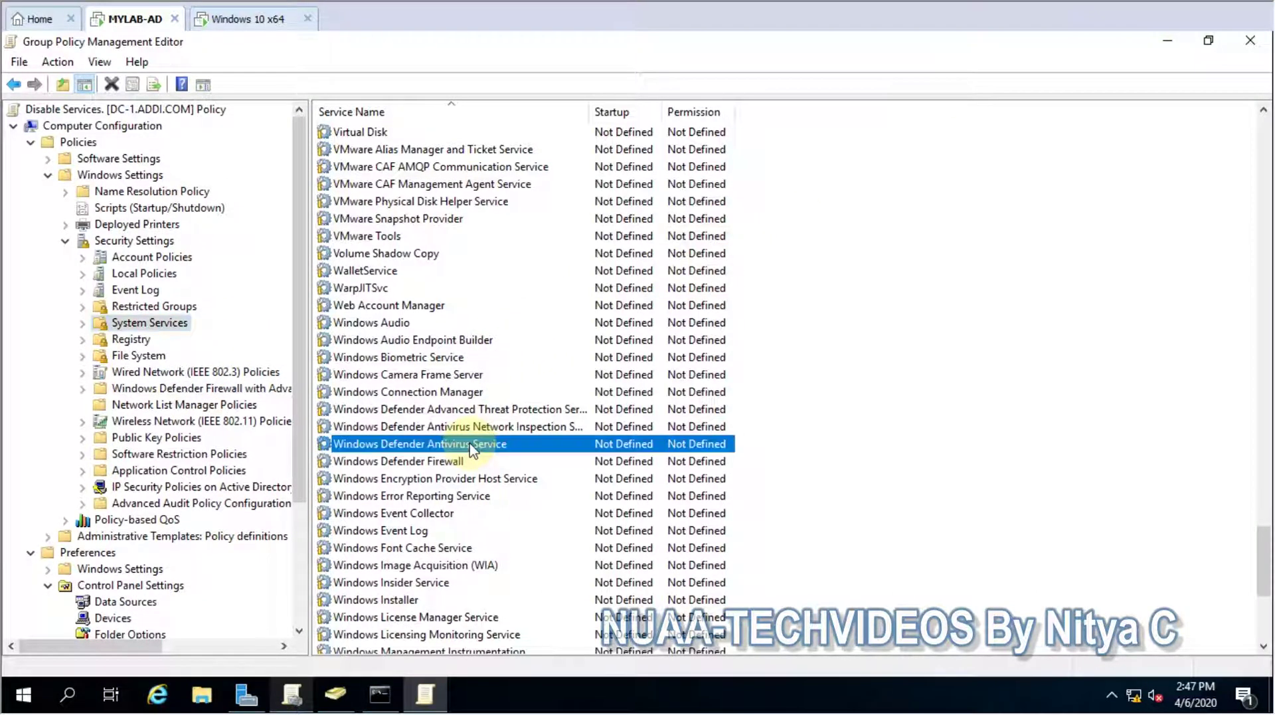
pyautogui.scroll(-6, 473, 451)
pyautogui.scroll(1, 478, 467)
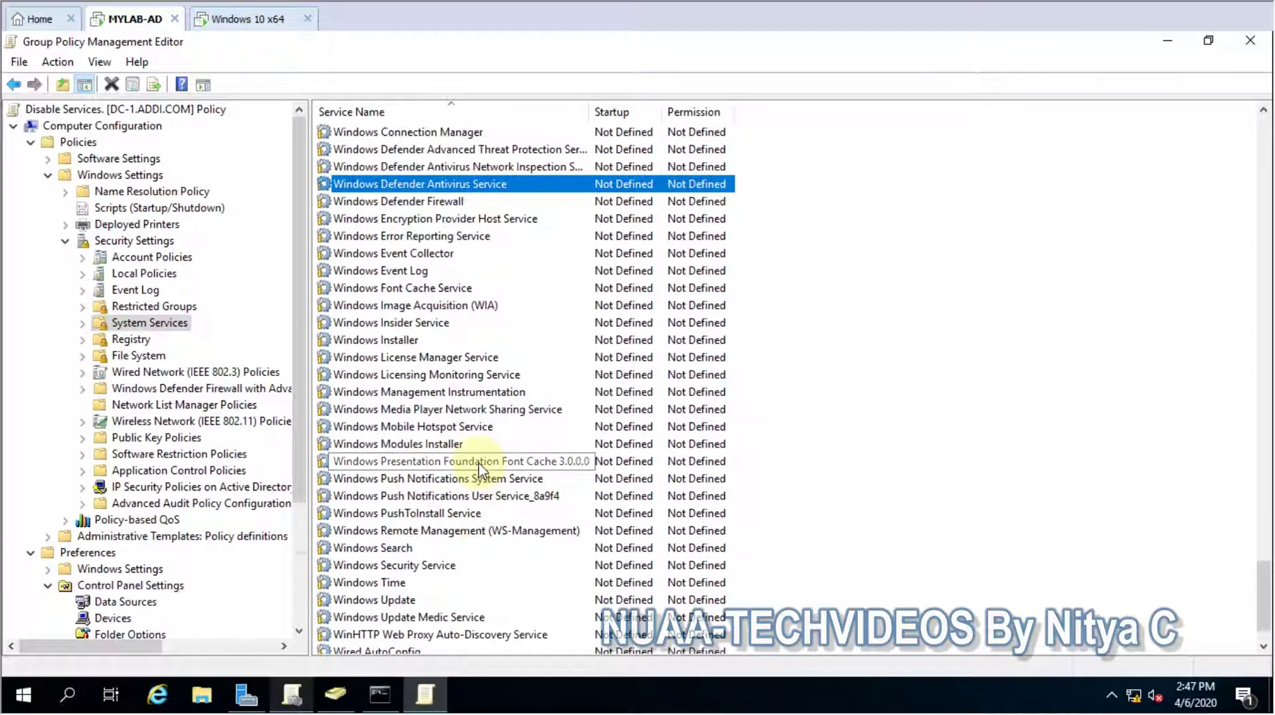
pyautogui.scroll(-1, 478, 467)
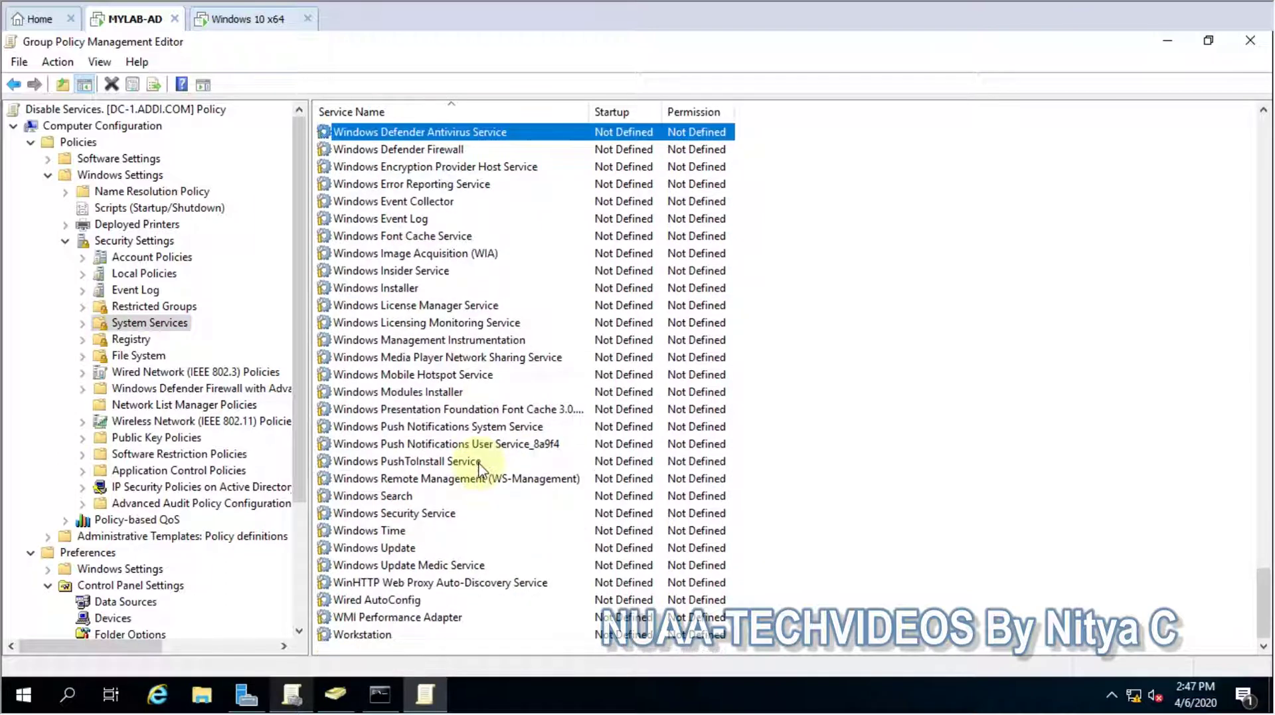
pyautogui.doubleClick(407, 549)
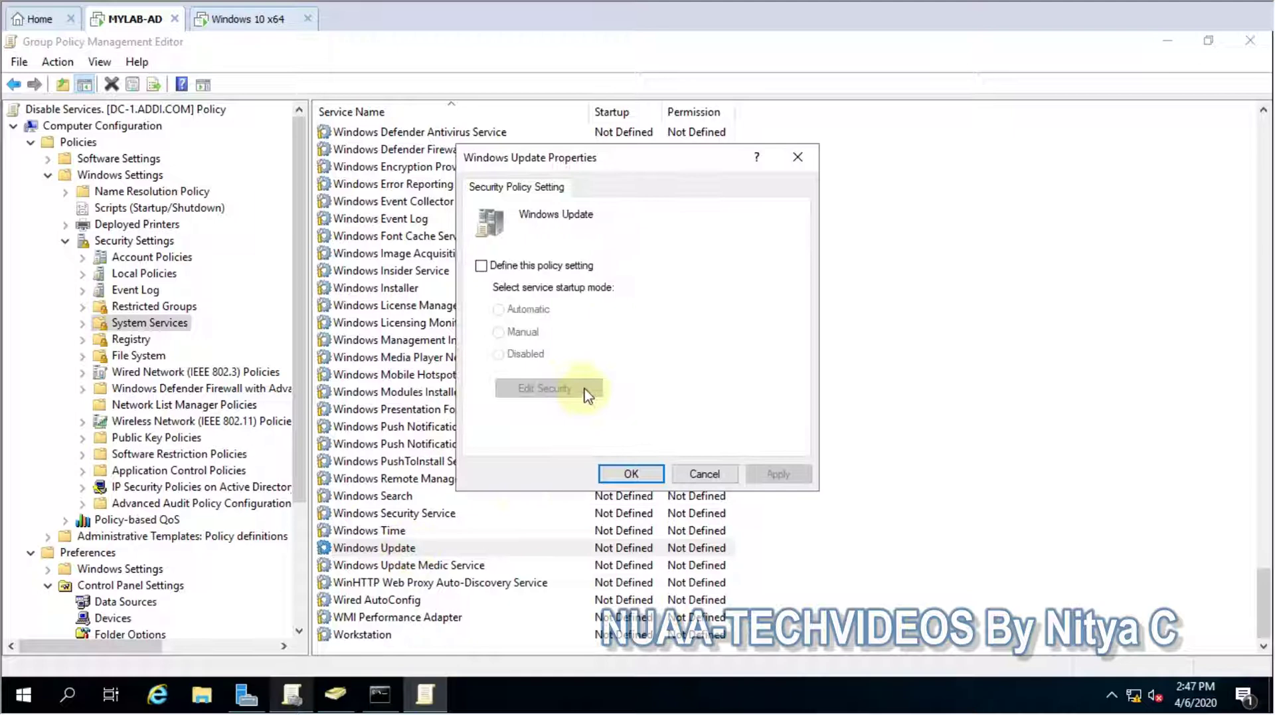
pyautogui.click(511, 267)
pyautogui.click(516, 362)
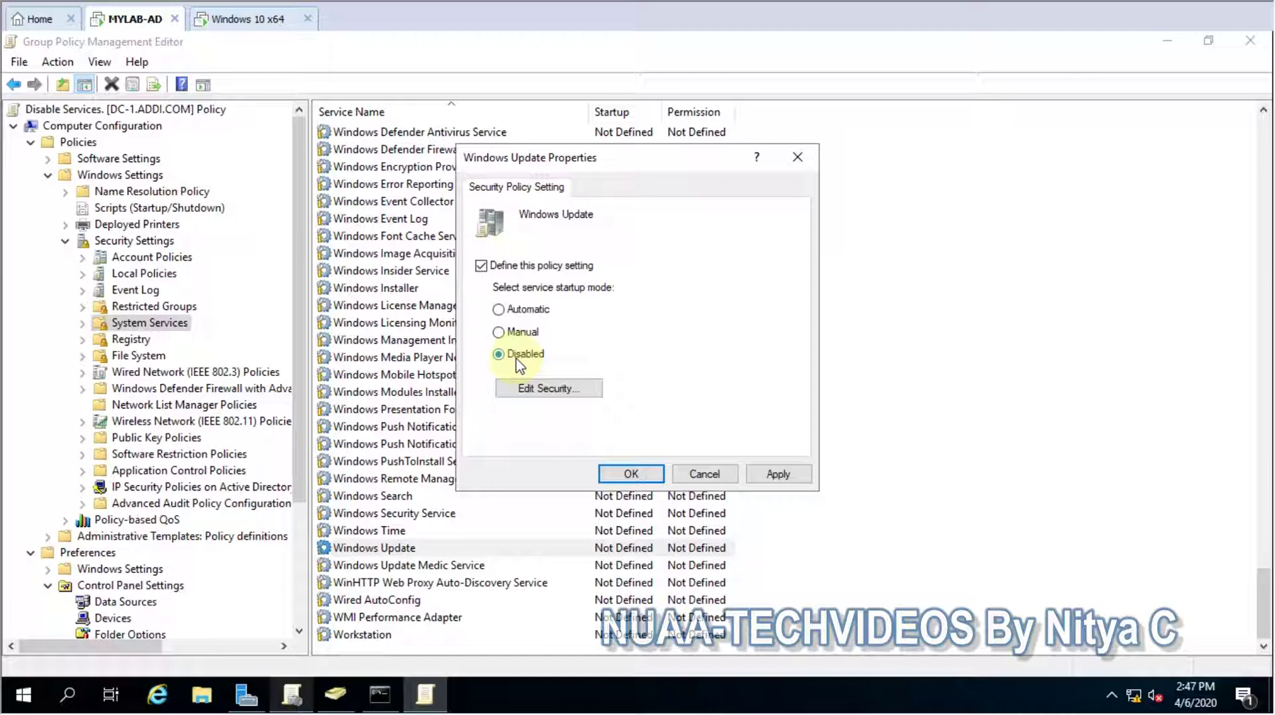
pyautogui.click(553, 388)
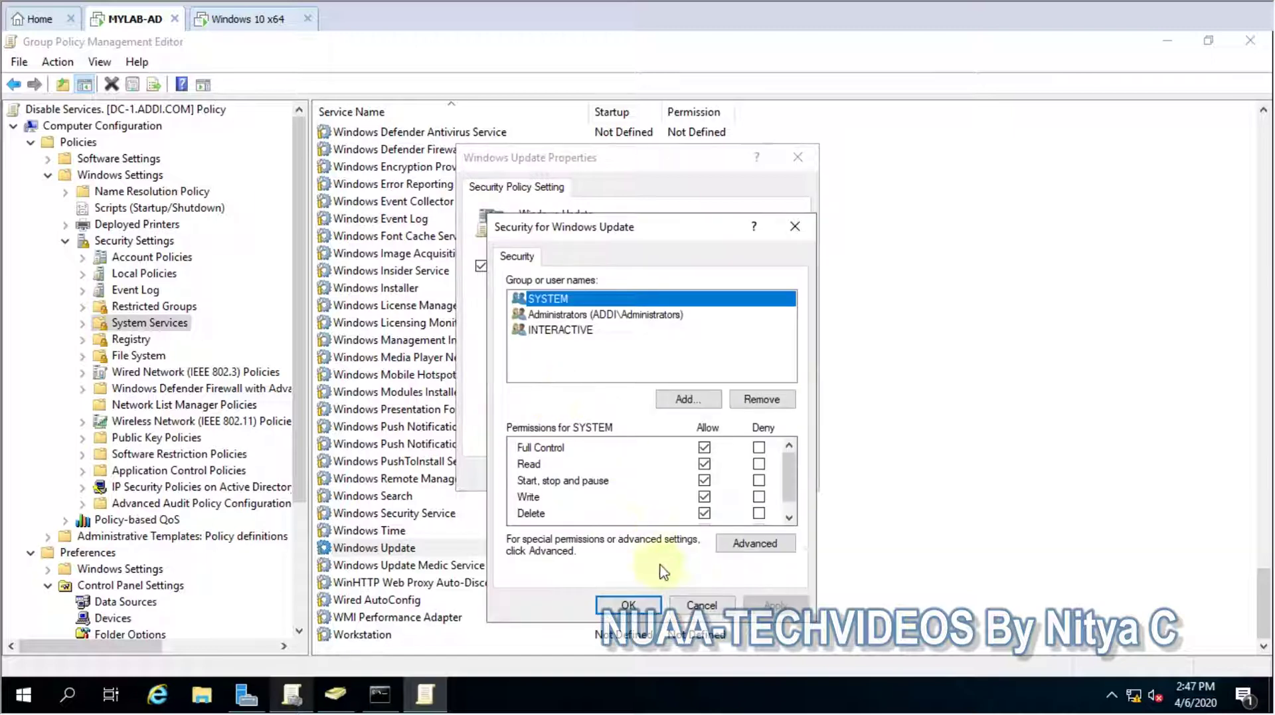
pyautogui.click(701, 604)
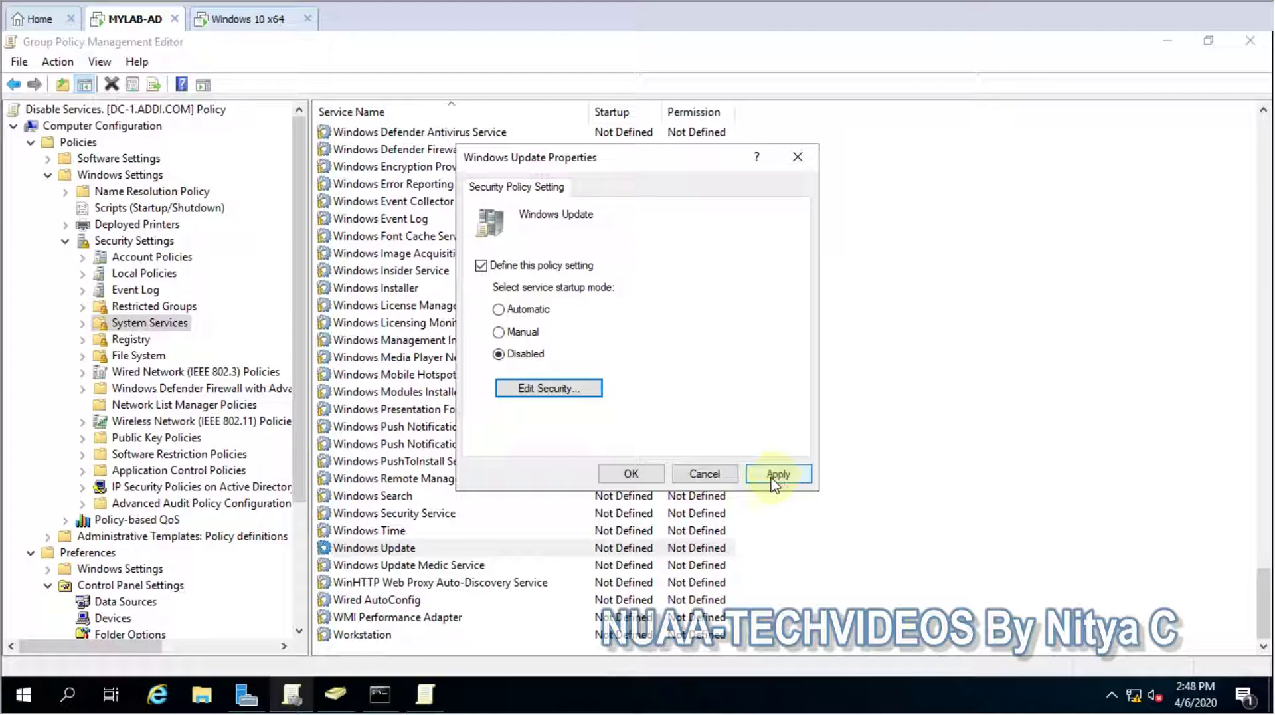
pyautogui.click(704, 474)
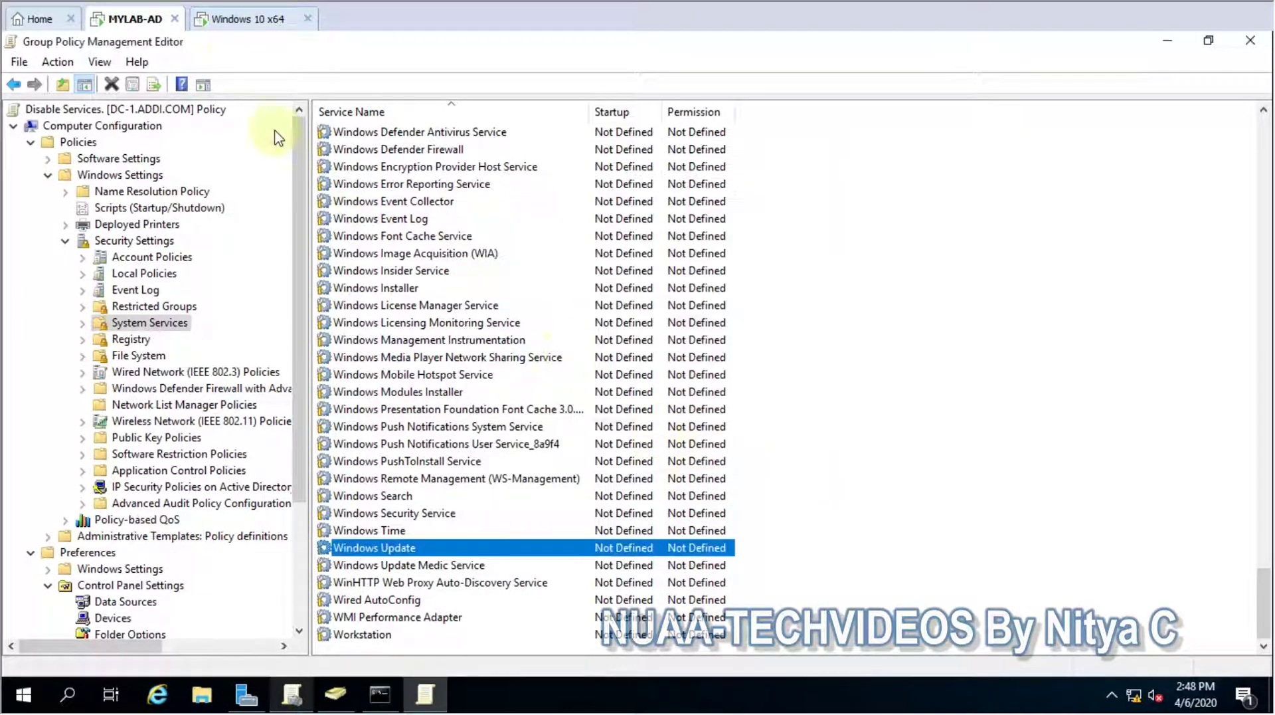
# Switch to the Windows 10 x64 virtual machine and open its Services console by running services.msc
pyautogui.click(226, 19)
pyautogui.rightClick(549, 289)
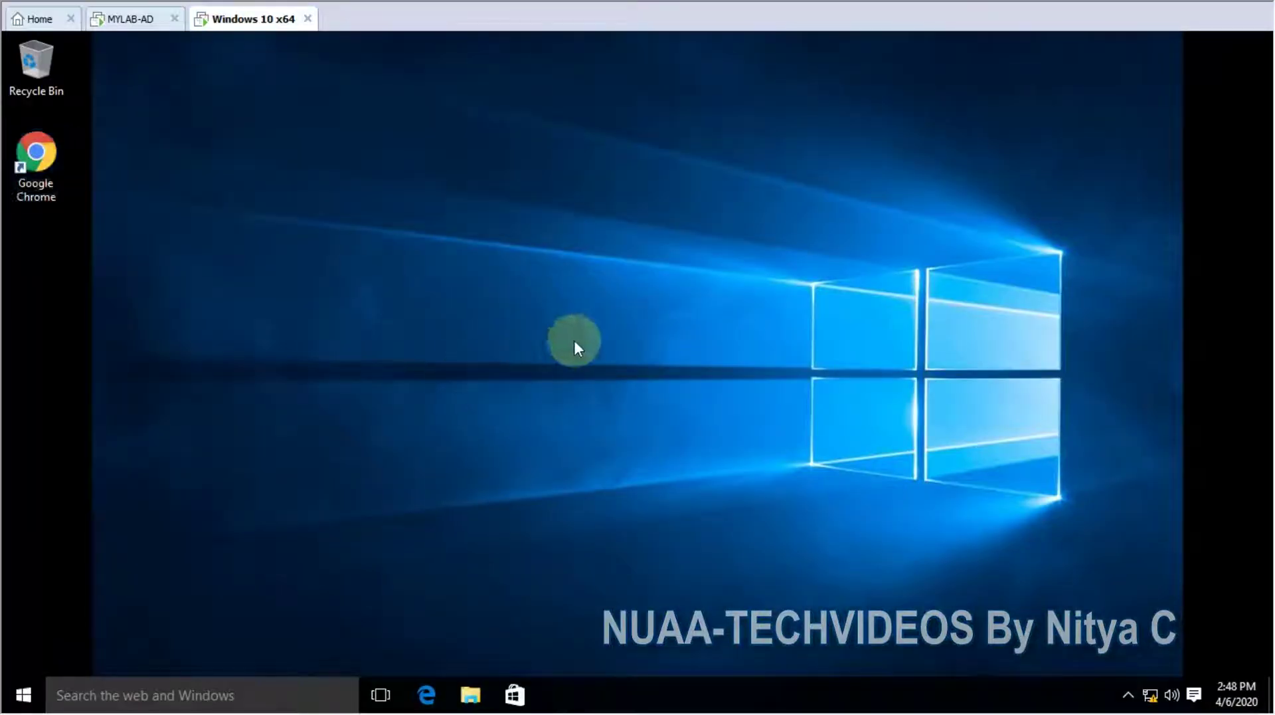
pyautogui.click(568, 345)
pyautogui.rightClick(30, 692)
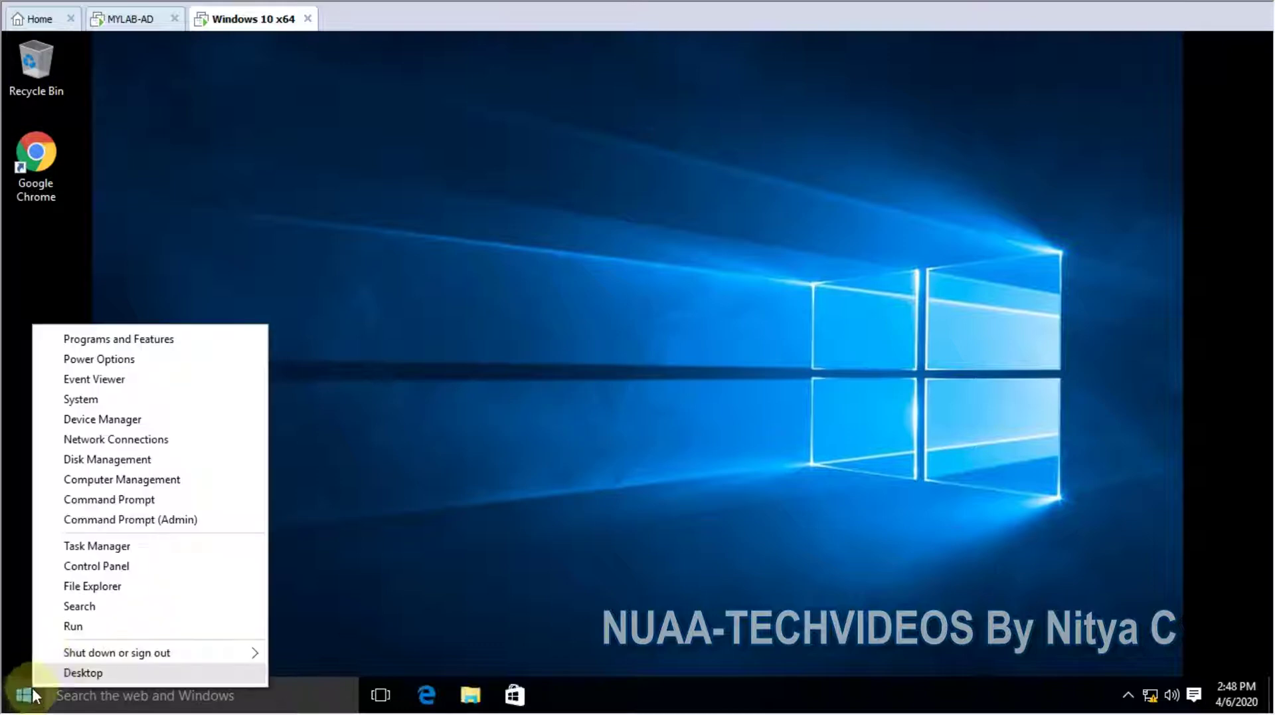
pyautogui.click(77, 625)
pyautogui.write('services.msc')
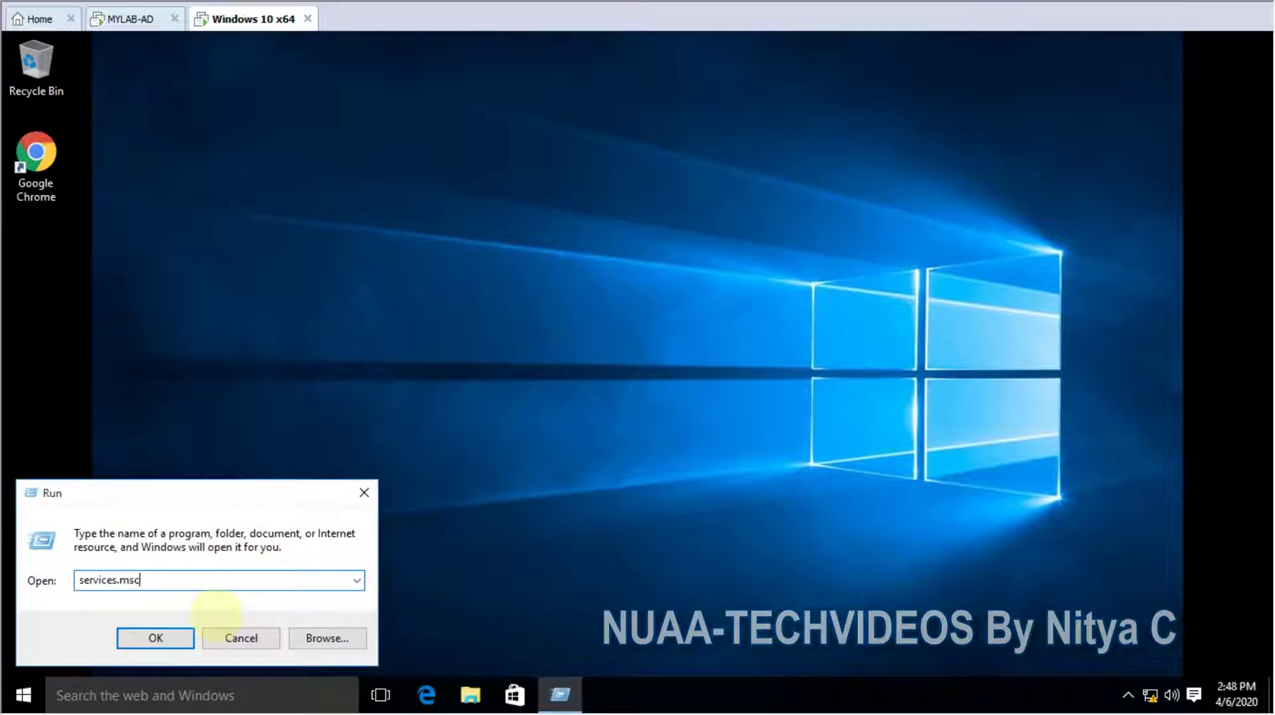
pyautogui.press('Return')
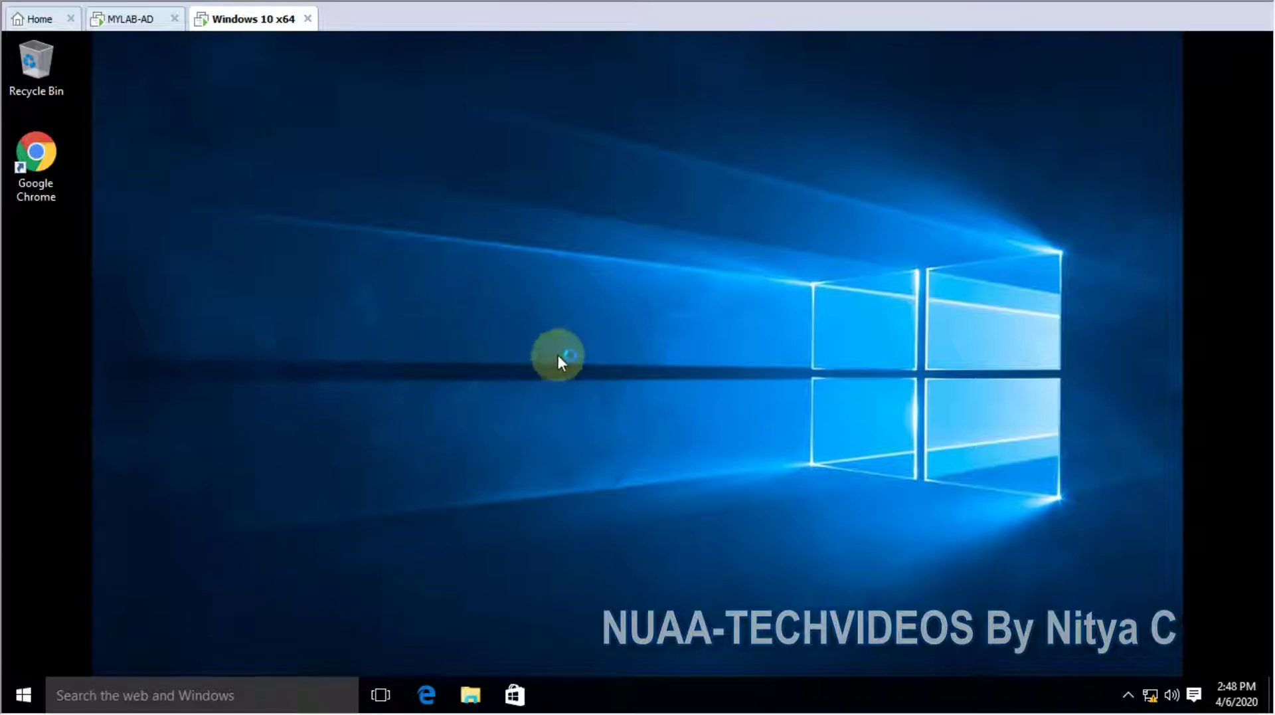
# Find the Windows Update service in a maximized console with a wider Description column and check its status and startup type
pyautogui.press('w')
pyautogui.press('Down')
pyautogui.press('Down')
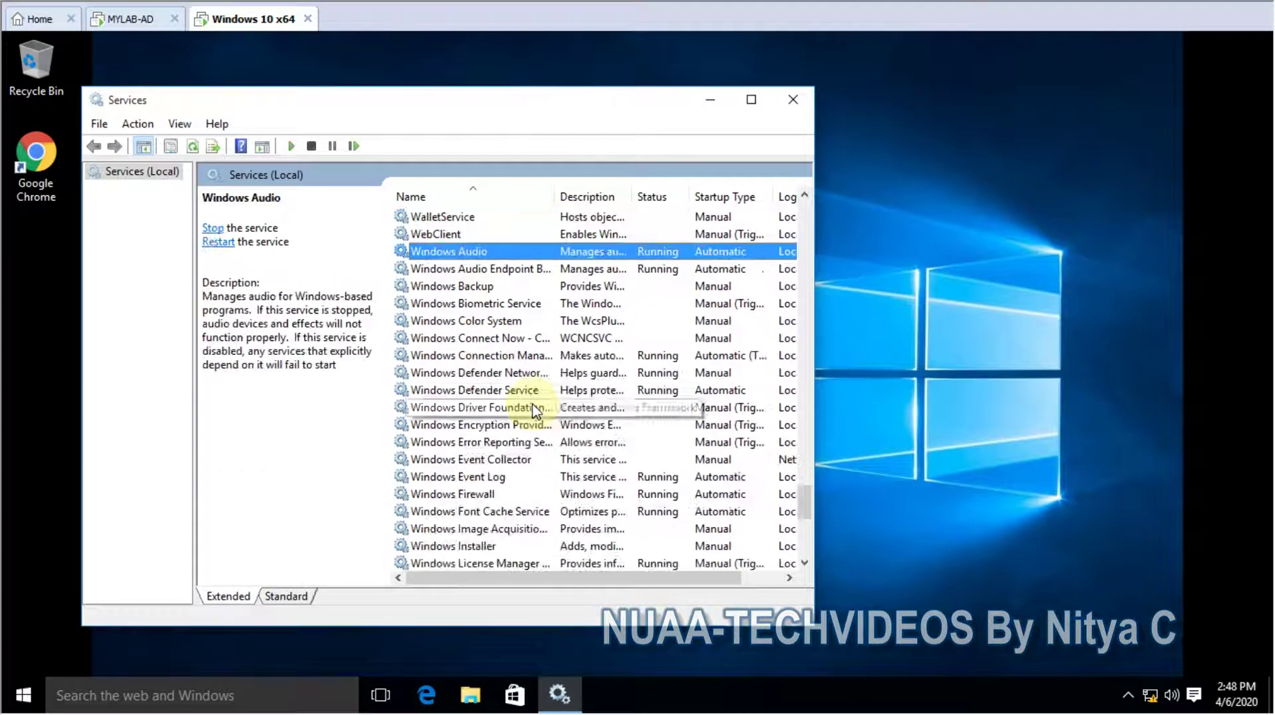
pyautogui.scroll(-8, 484, 511)
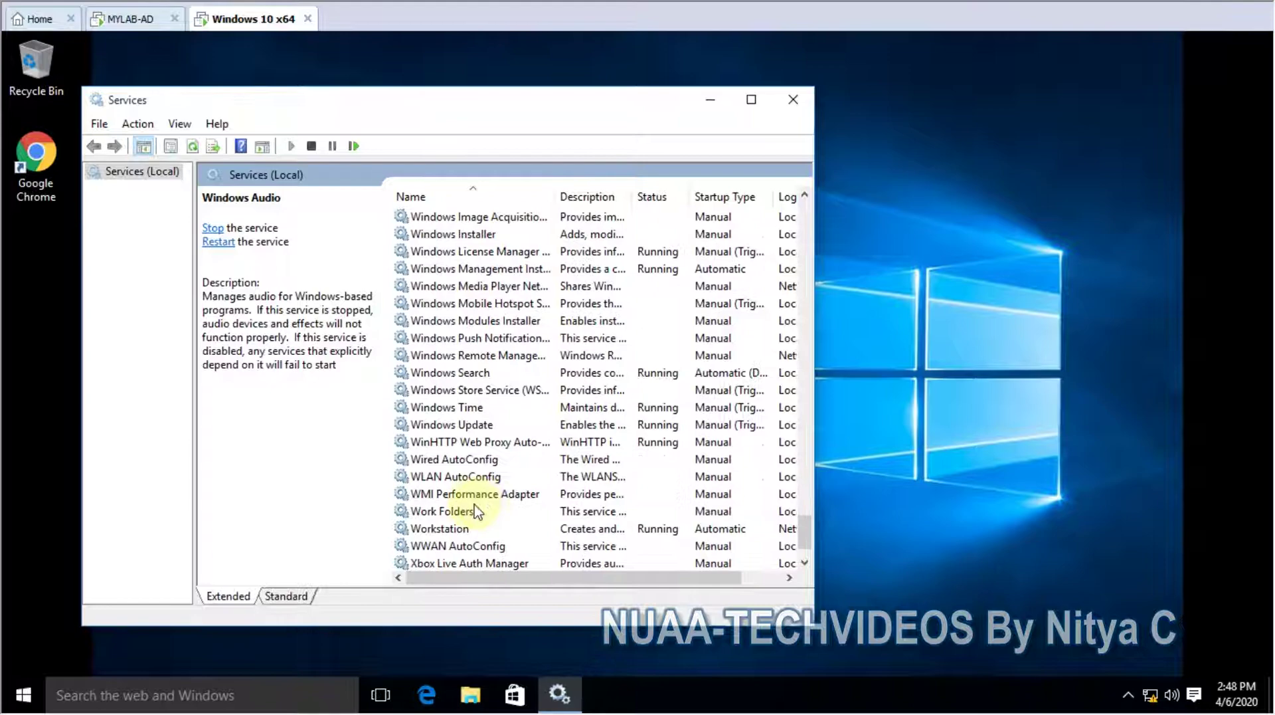
pyautogui.click(475, 374)
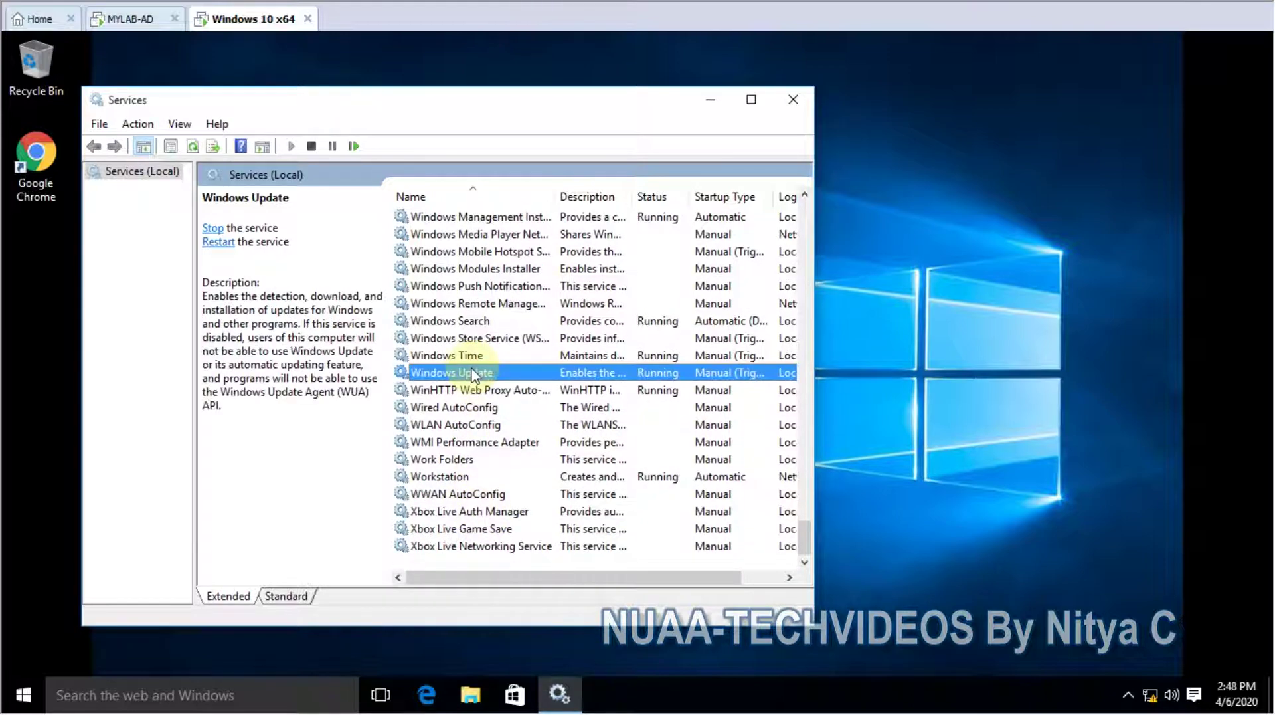
pyautogui.click(749, 99)
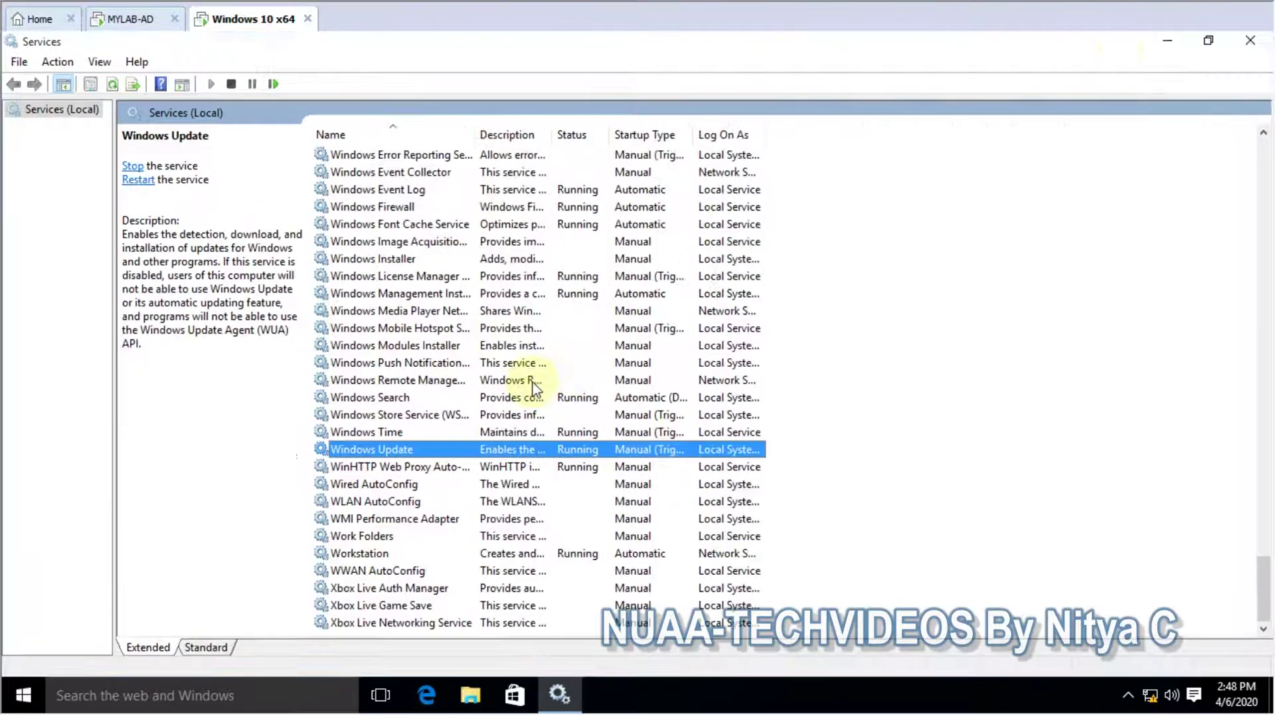
pyautogui.moveTo(552, 133); pyautogui.dragTo(660, 152)
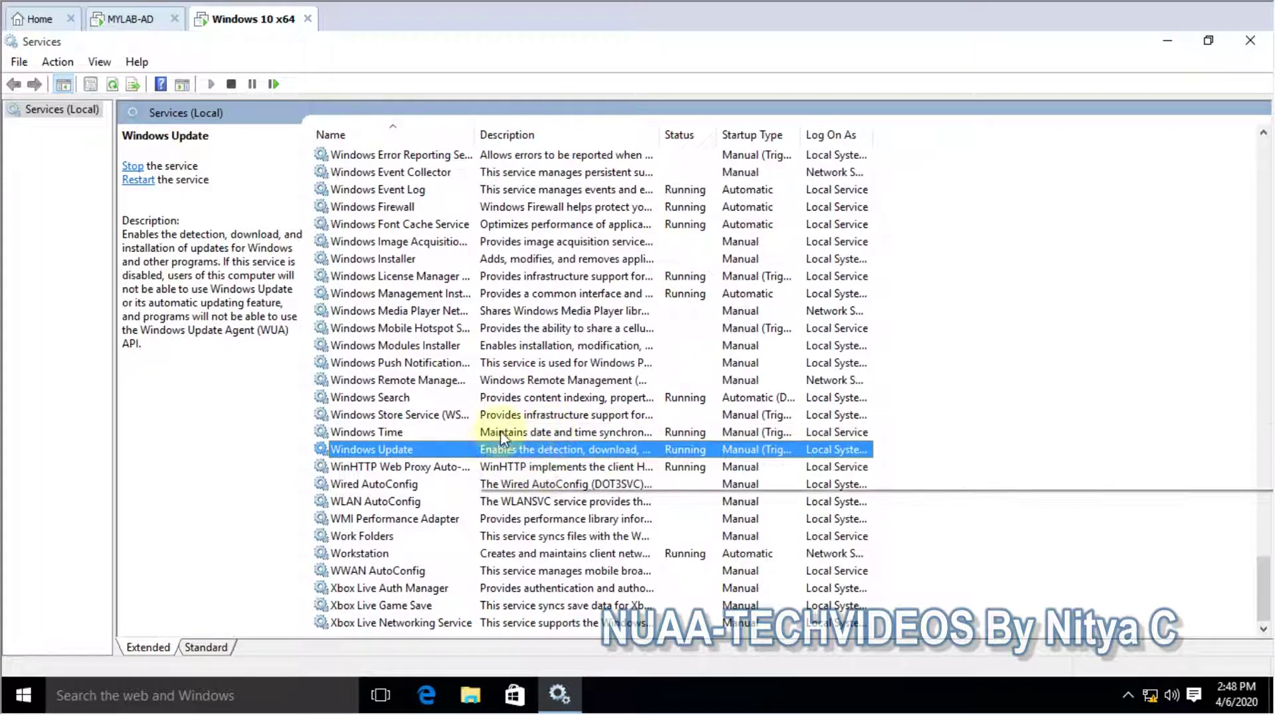
# On the MYLAB-AD server, define the Windows Update policy setting with the startup mode Disabled and save it
pyautogui.click(130, 19)
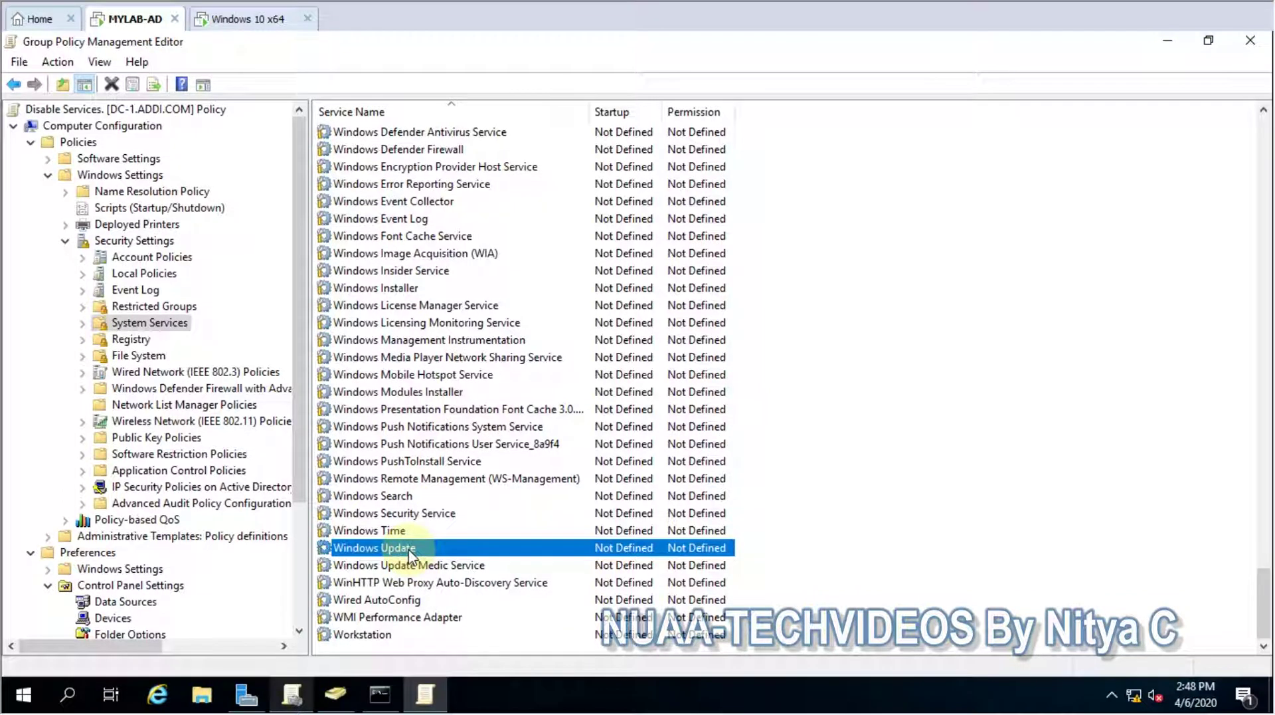
pyautogui.doubleClick(439, 556)
pyautogui.click(481, 265)
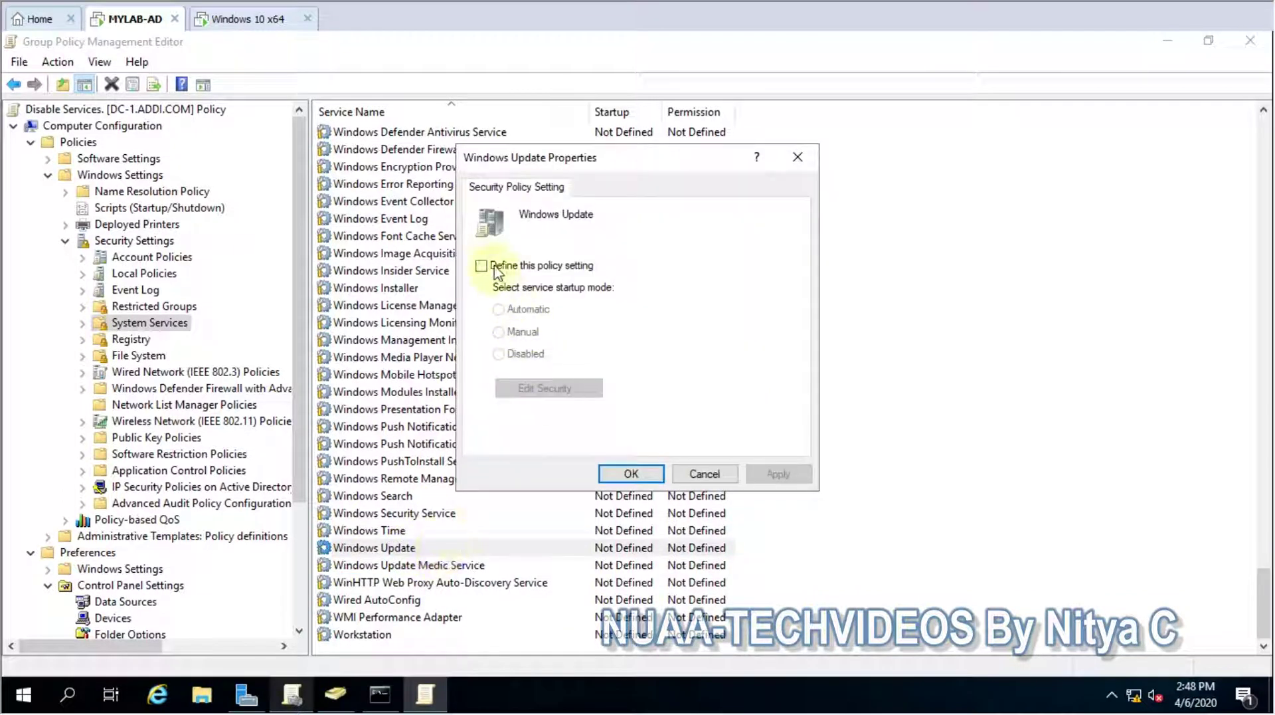
pyautogui.click(498, 354)
pyautogui.click(770, 474)
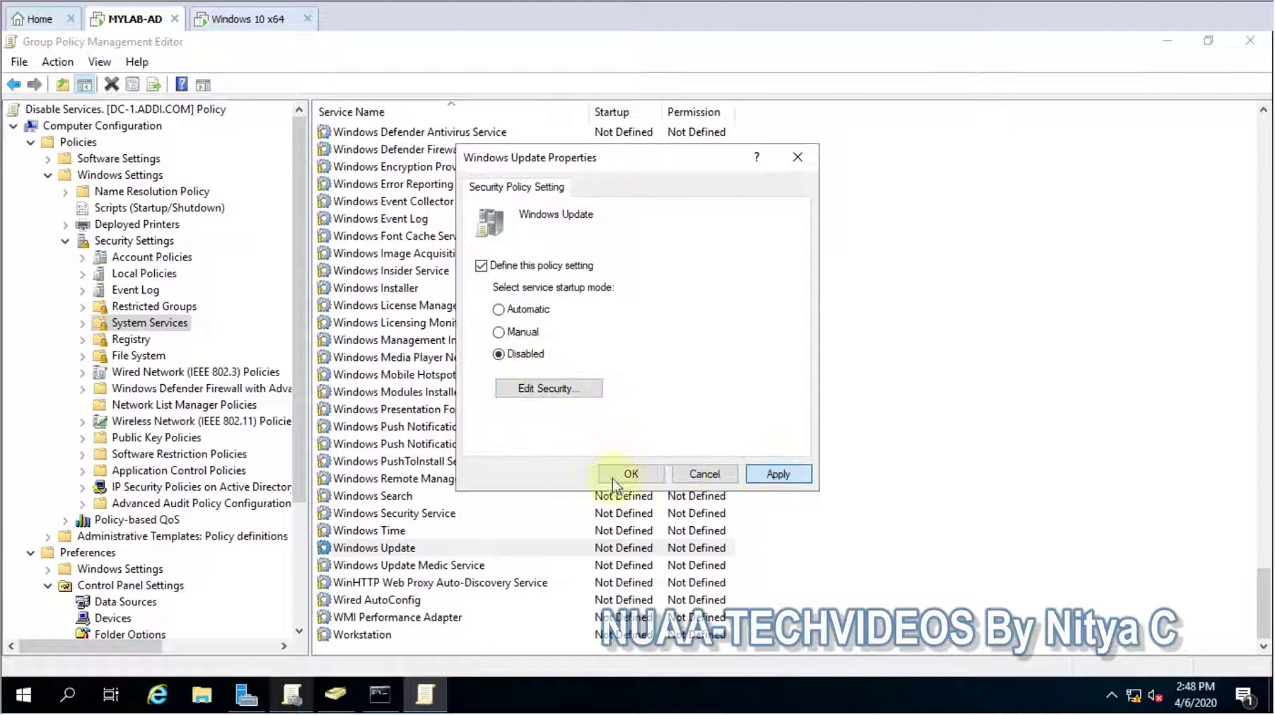
pyautogui.click(637, 478)
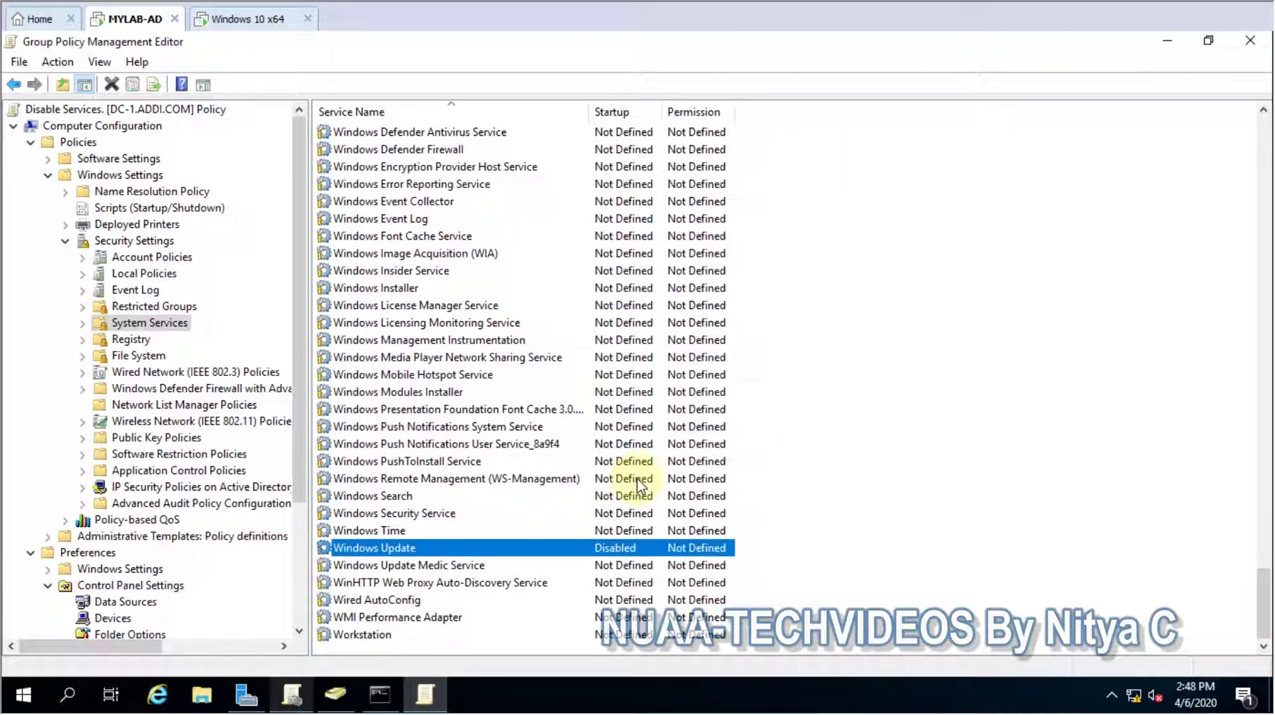
# Force a group policy update on the server by running gpupdate /force in the open command prompt
pyautogui.click(380, 694)
pyautogui.click(408, 464)
pyautogui.press('Up')
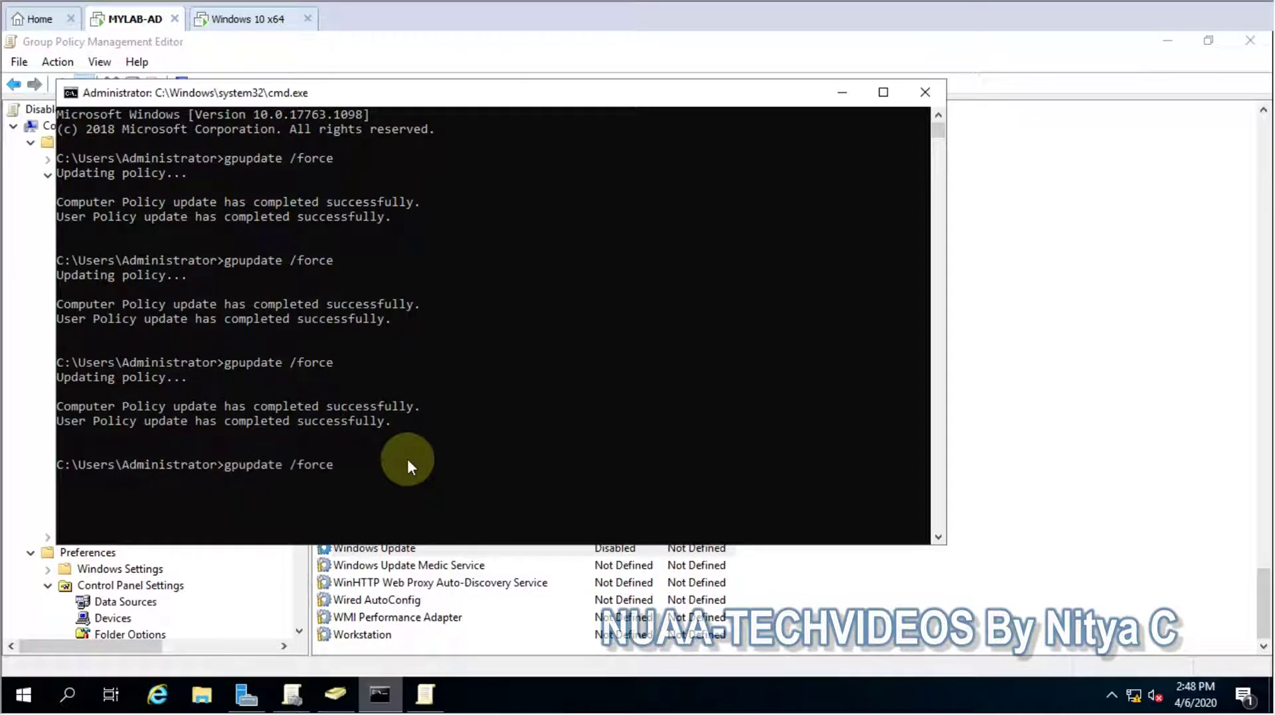
pyautogui.press('Return')
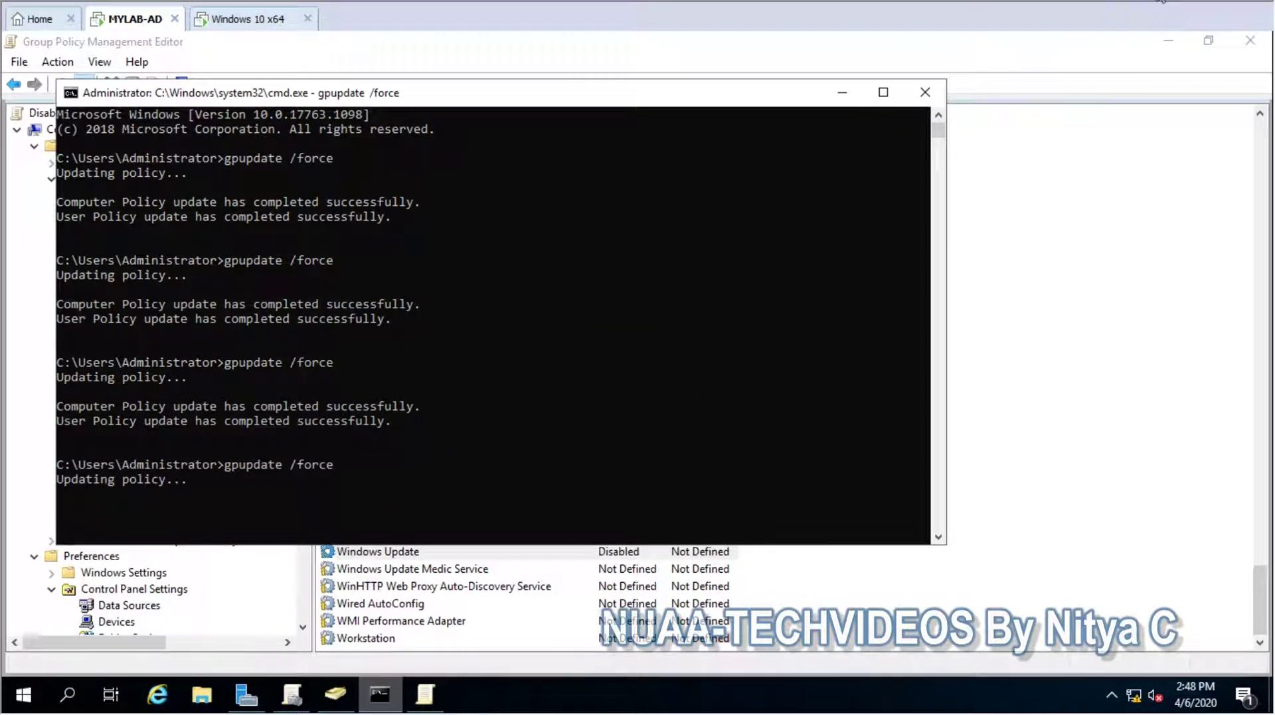
# On the Windows 10 x64 machine, minimize Services and run gpupdate /force in a new command prompt to refresh its policies
pyautogui.click(245, 20)
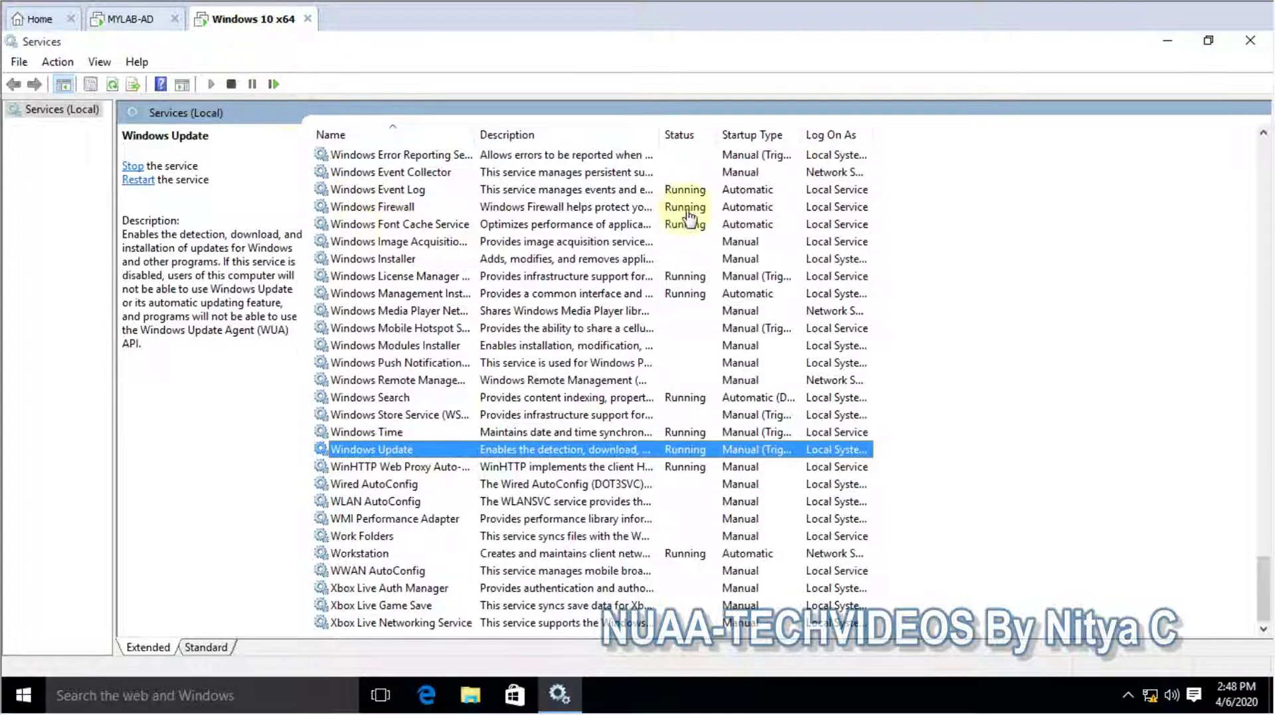
pyautogui.click(1168, 47)
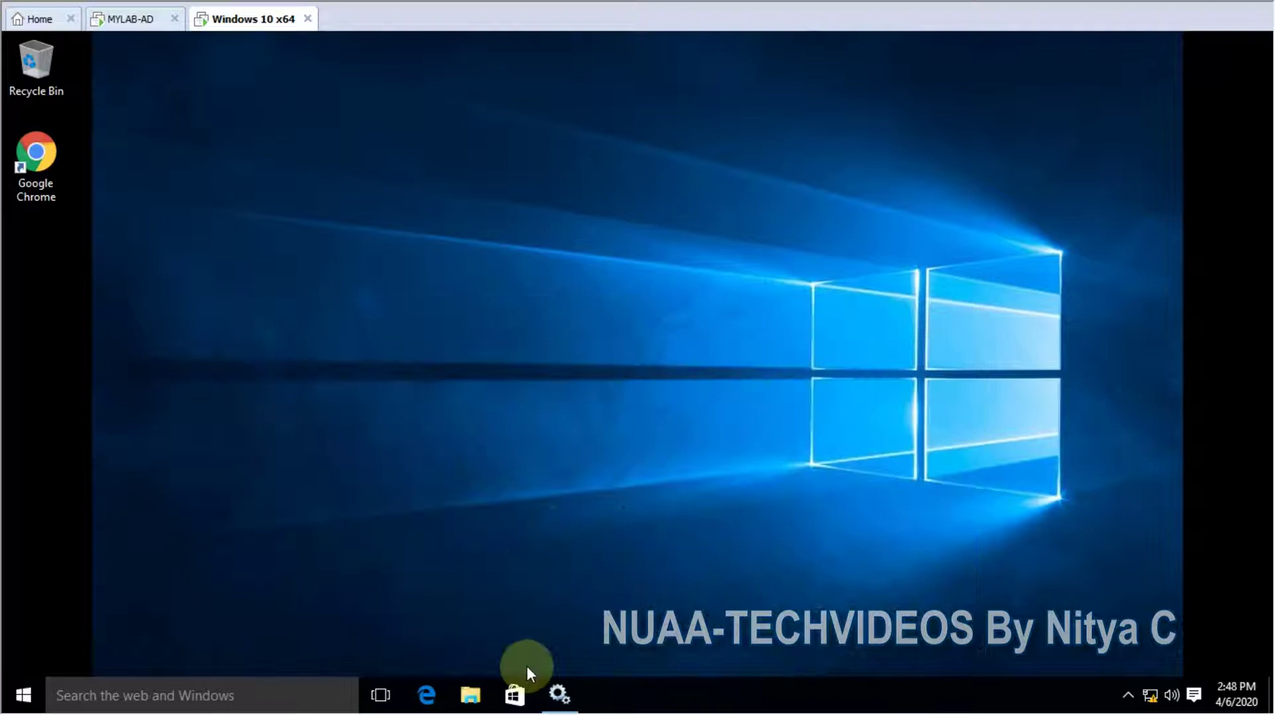
pyautogui.rightClick(23, 695)
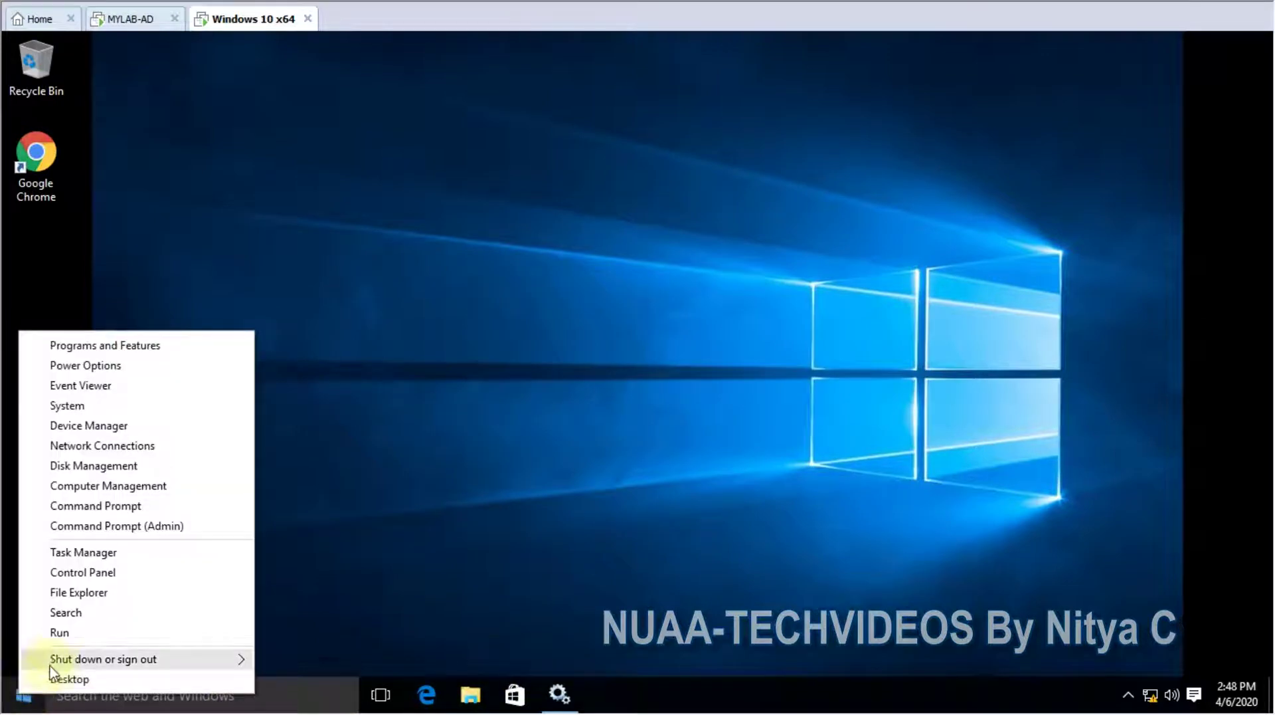
pyautogui.click(63, 634)
pyautogui.write('cmd')
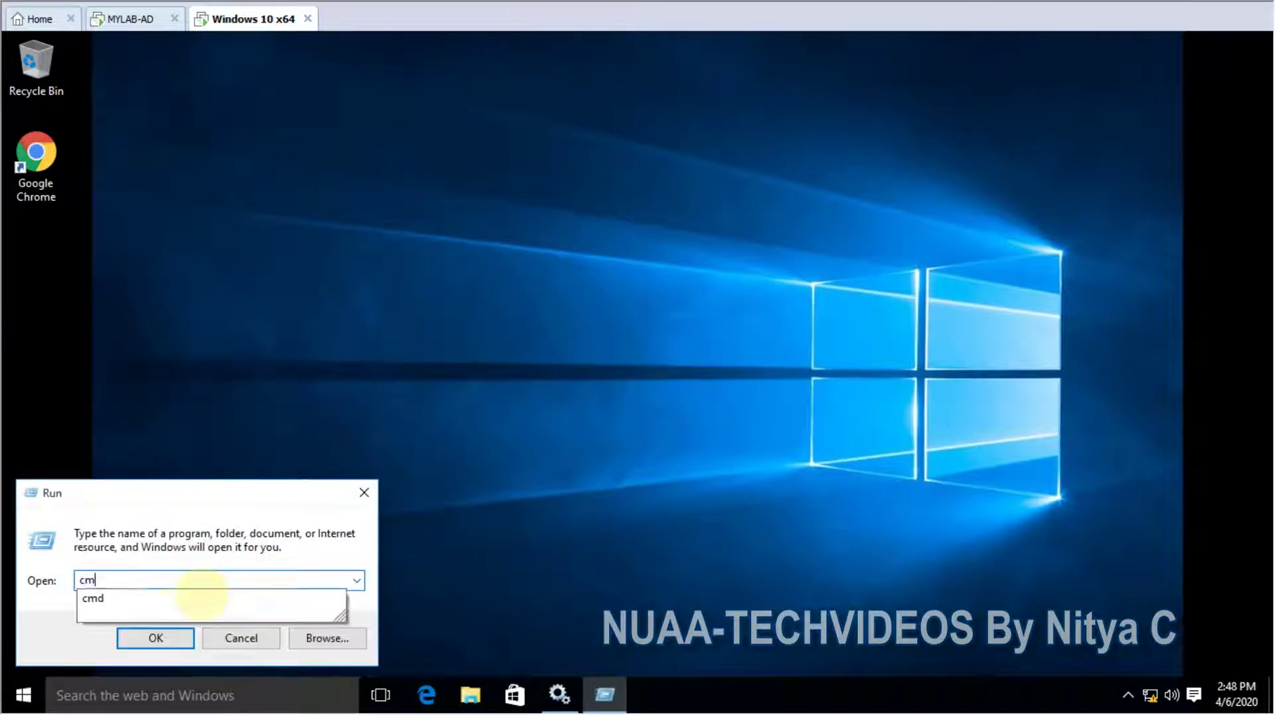
pyautogui.press('Return')
pyautogui.write('gpudate')
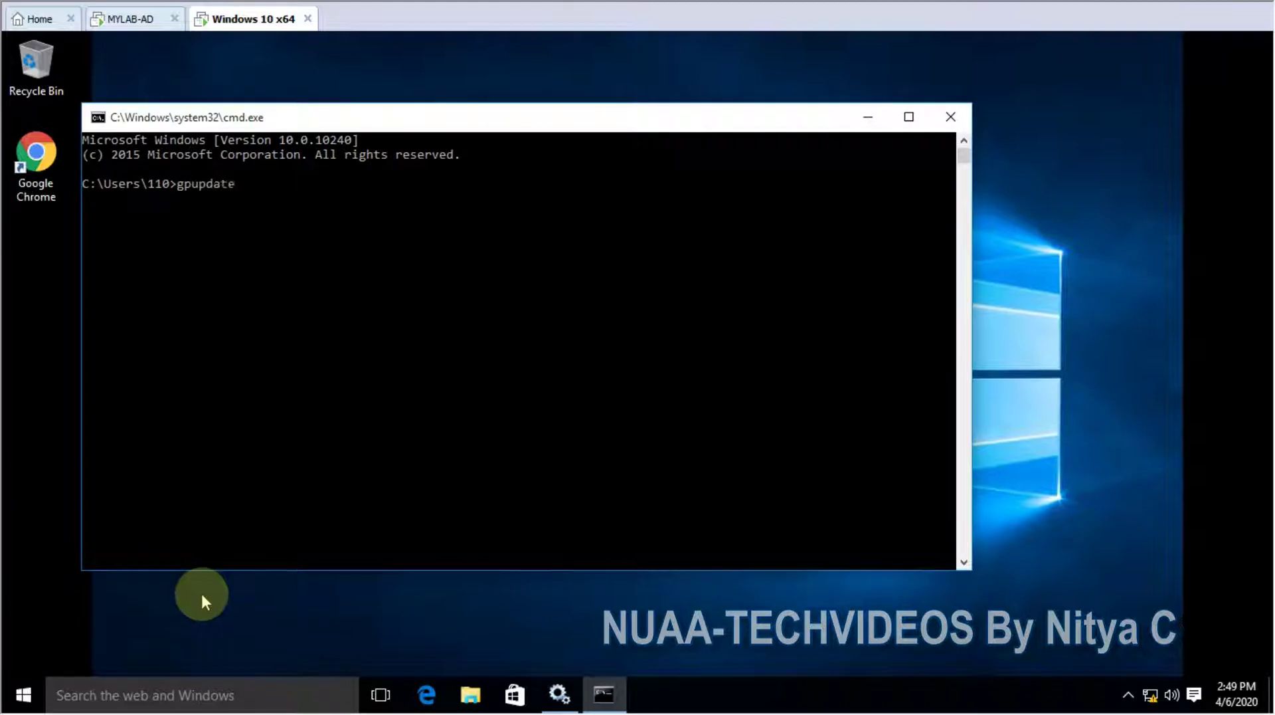
pyautogui.write(' /foc')
pyautogui.write('ce')
pyautogui.press('Return')
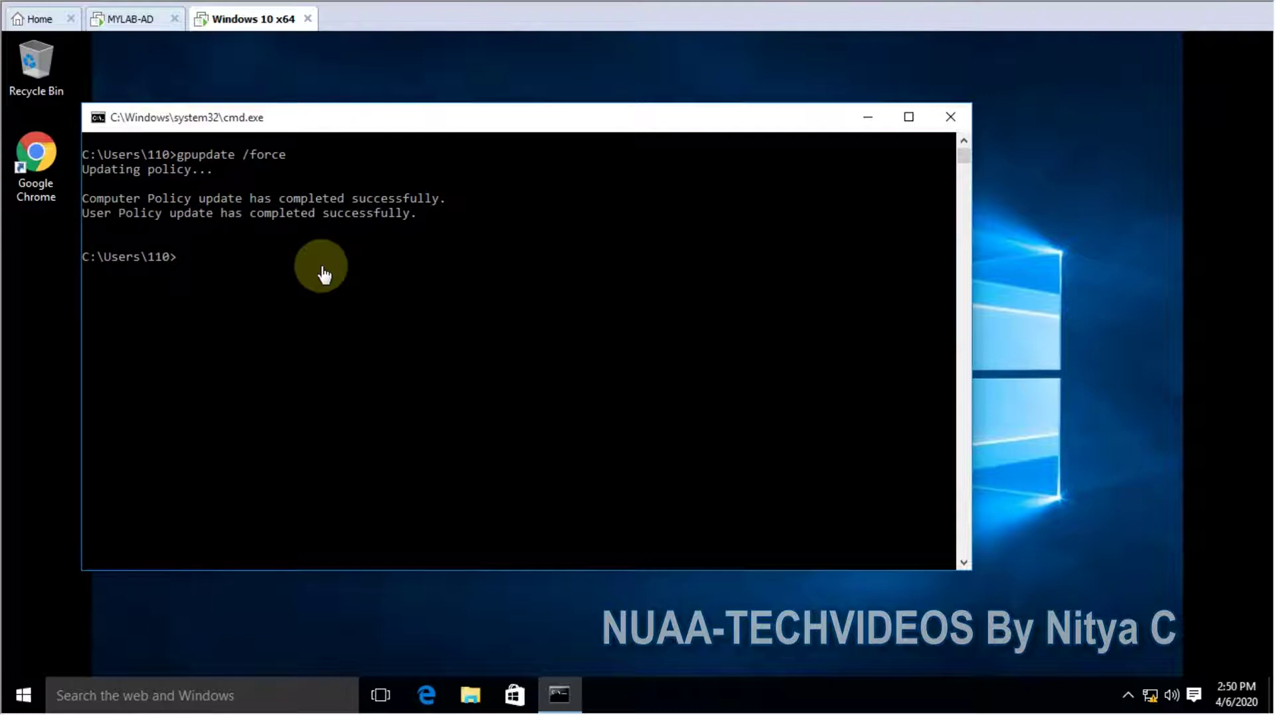
# Open the Services console again by running services.msc from the client's command prompt
pyautogui.write('ser')
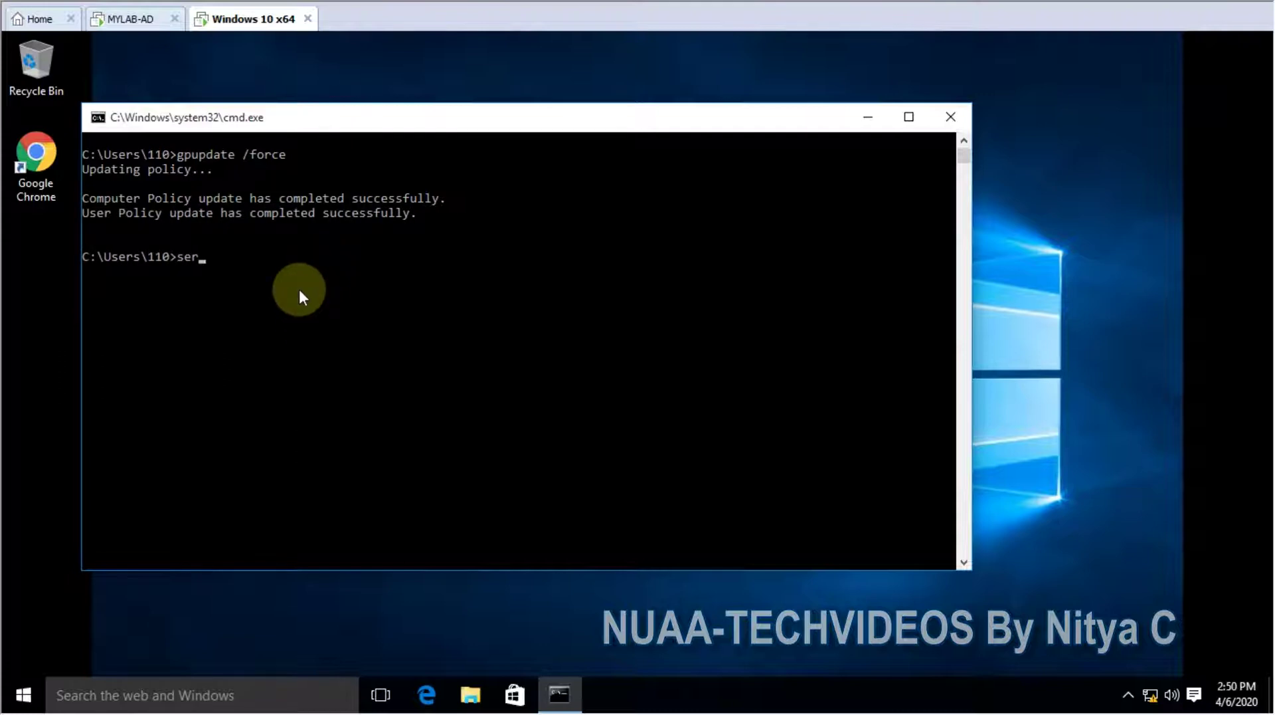
pyautogui.write('vices.ms')
pyautogui.write('c')
pyautogui.press('Return')
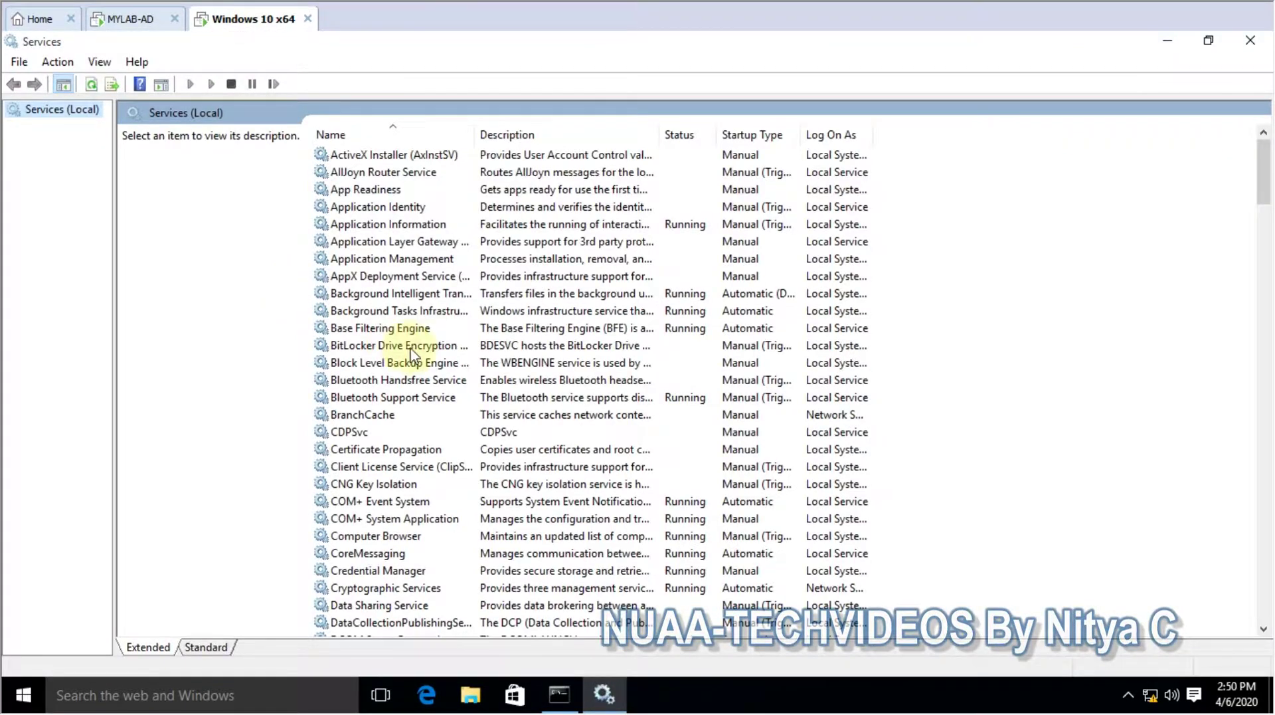
# Find the Windows Update service and examine its startup type and status in its properties, leaving them unchanged
pyautogui.click(405, 346)
pyautogui.scroll(-3, 469, 414)
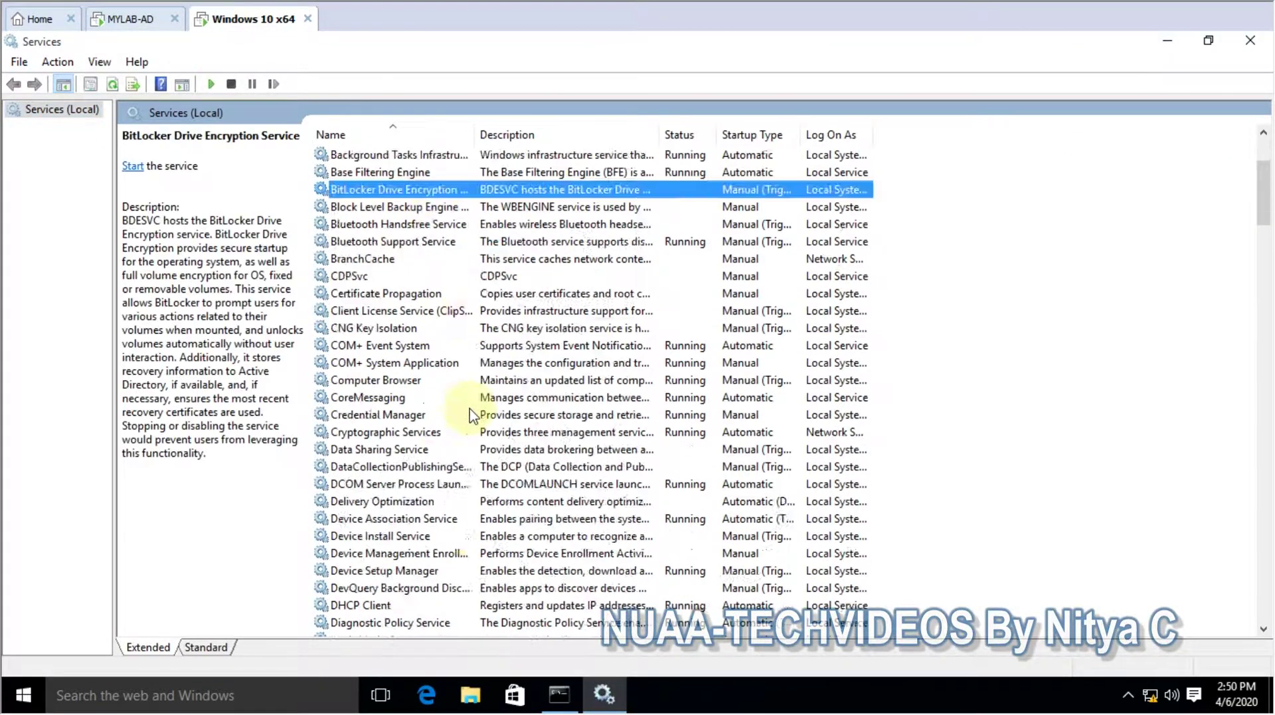
pyautogui.scroll(-20, 469, 414)
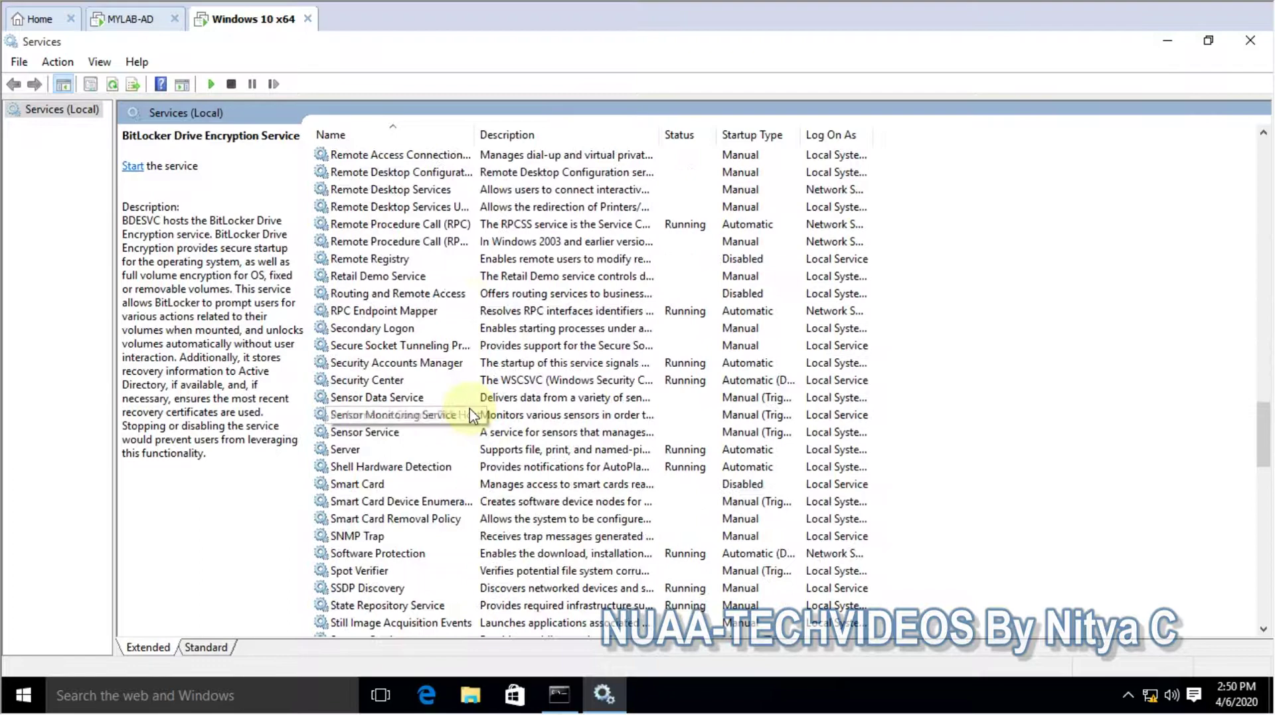
pyautogui.scroll(-20, 471, 414)
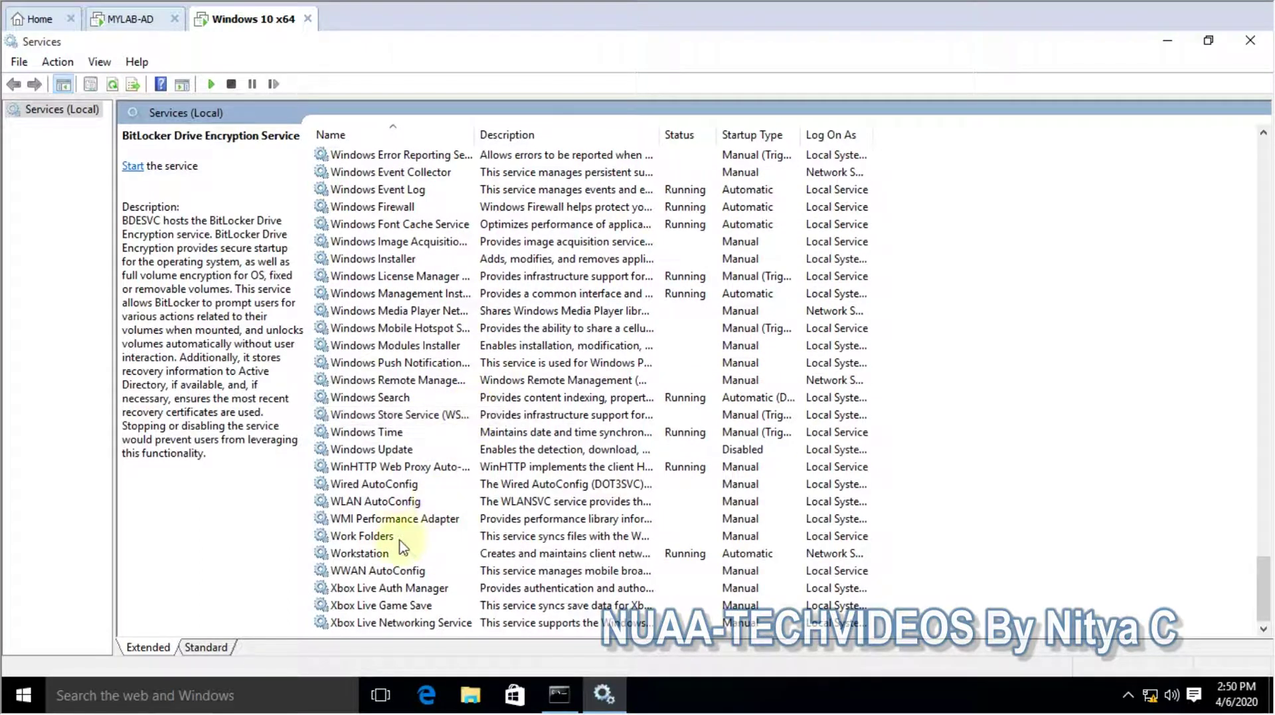
pyautogui.click(375, 452)
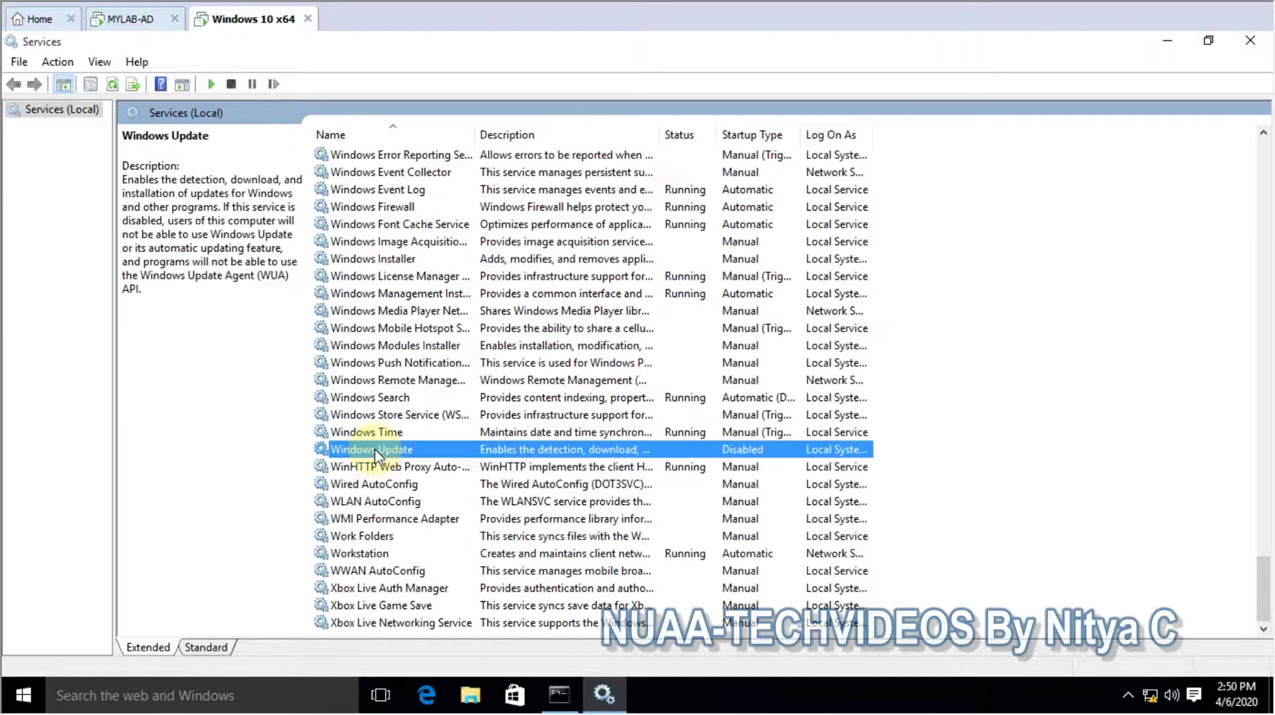
pyautogui.doubleClick(374, 451)
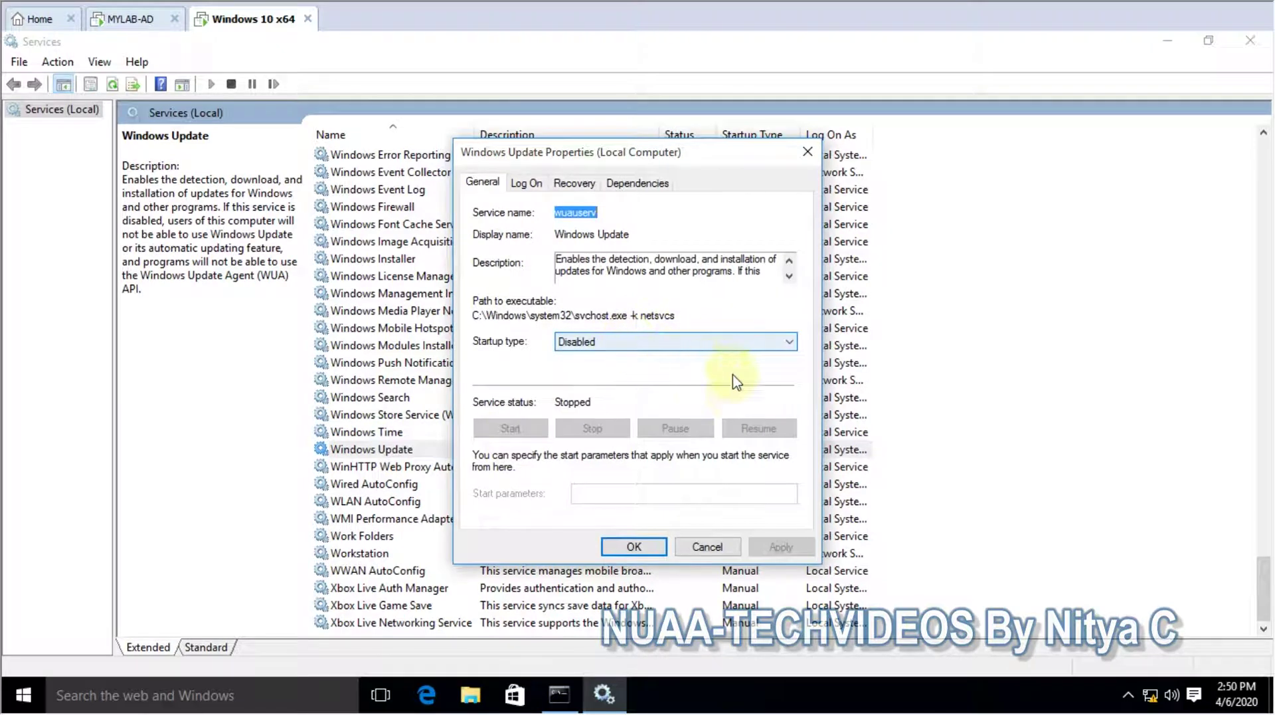
pyautogui.click(704, 545)
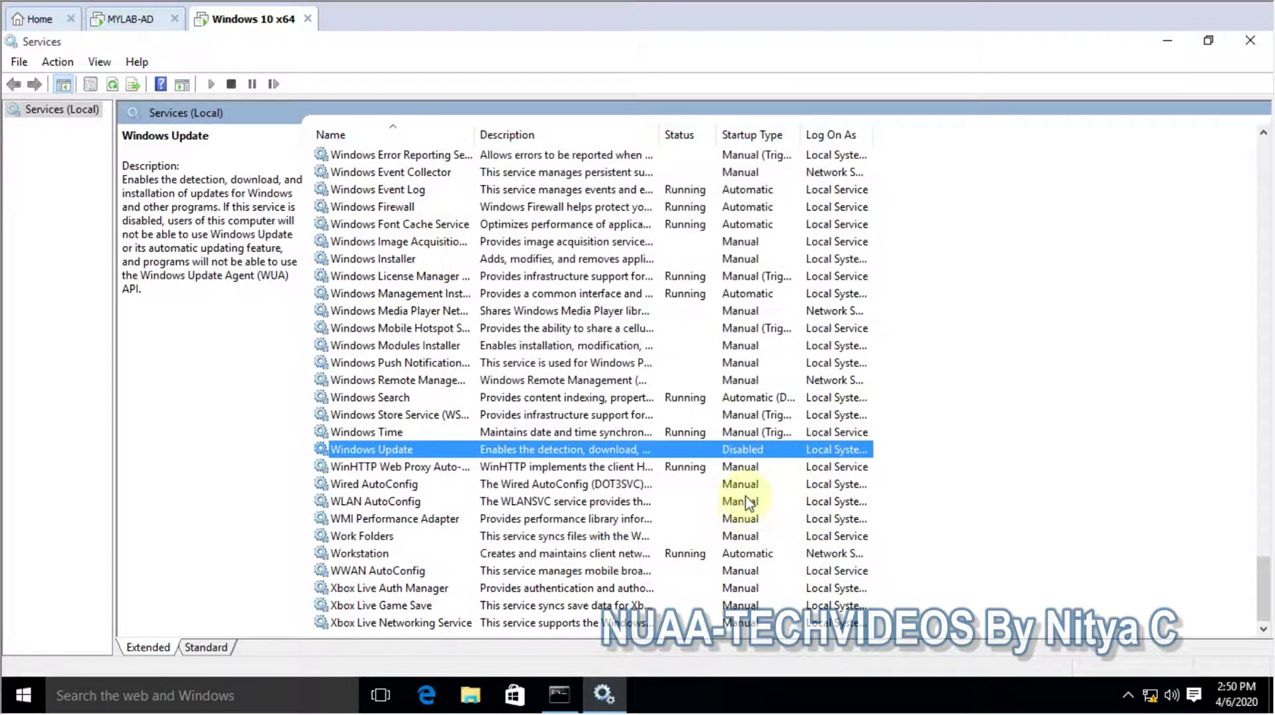